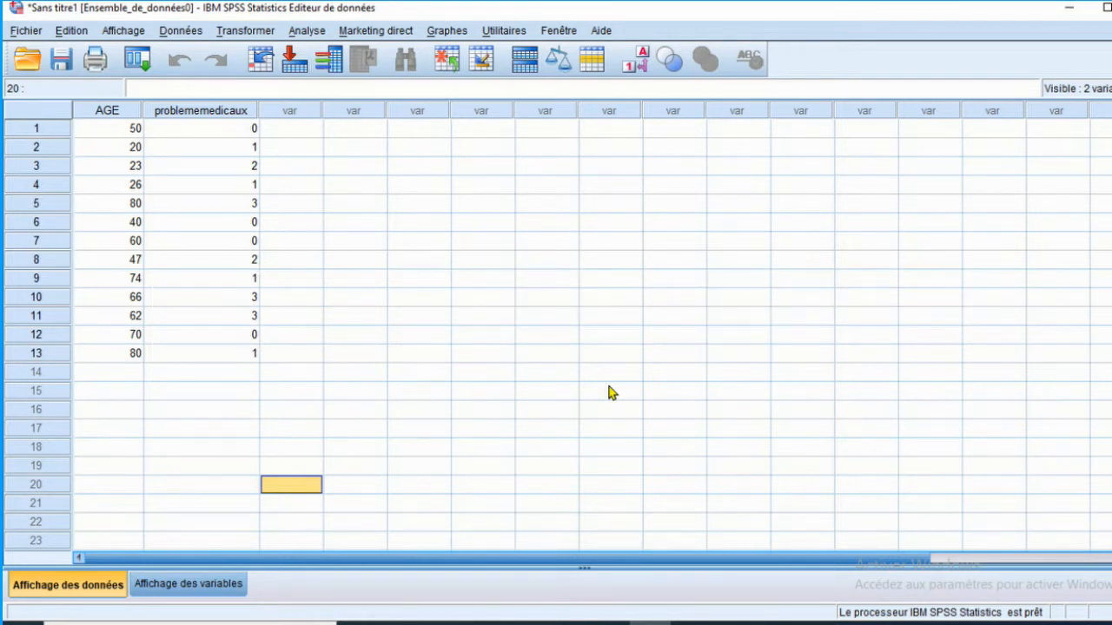
- Examine the AGE and problememedicaux columns in the data view
click(108, 113)
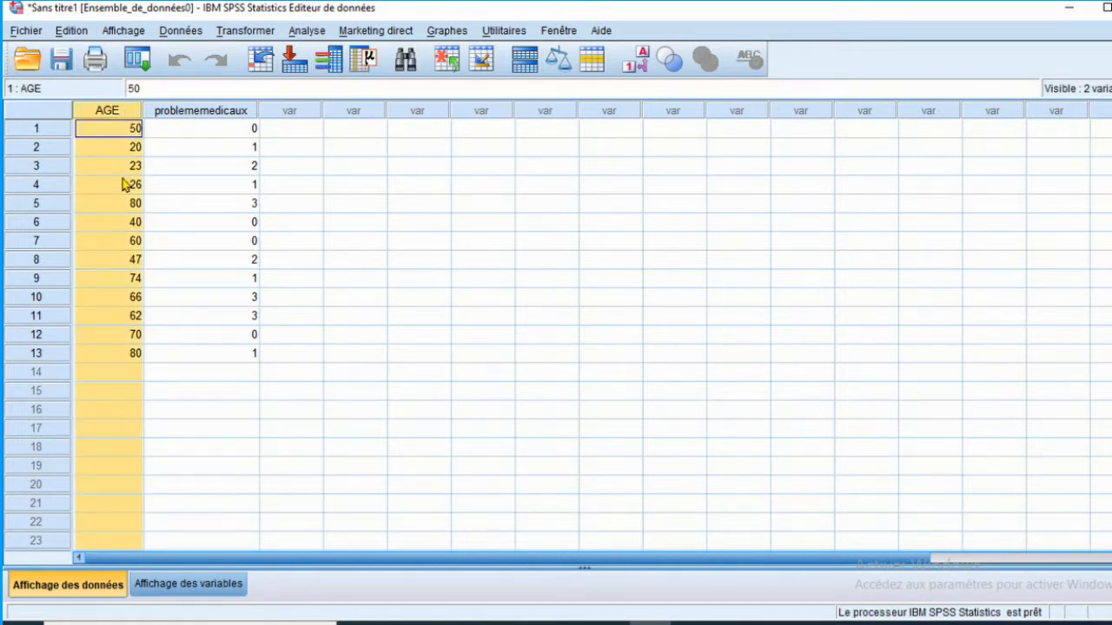
click(193, 118)
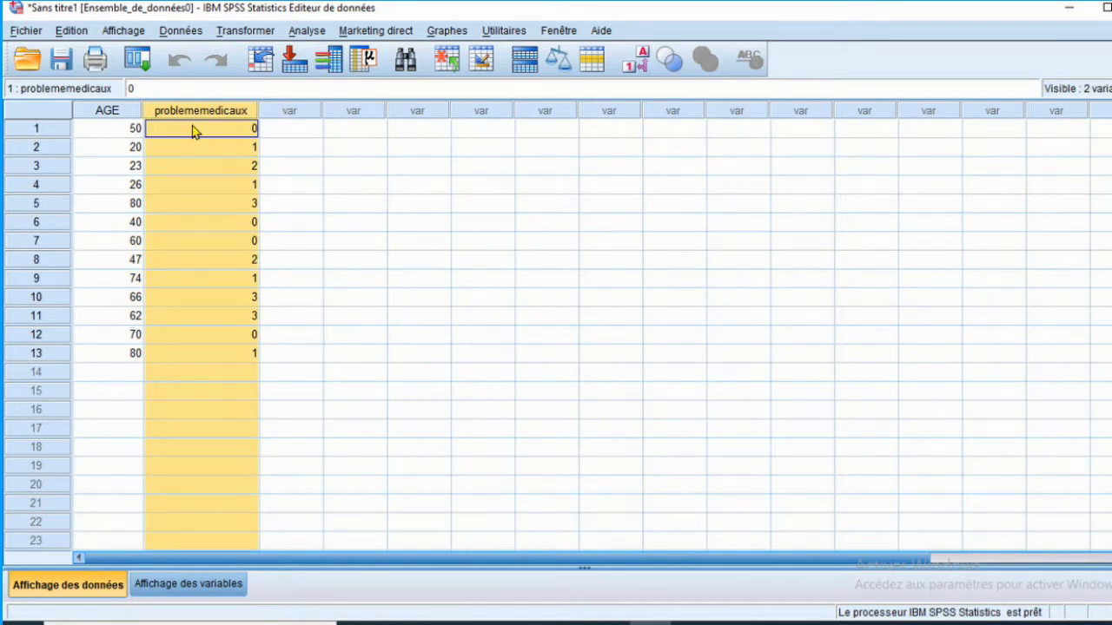
click(129, 392)
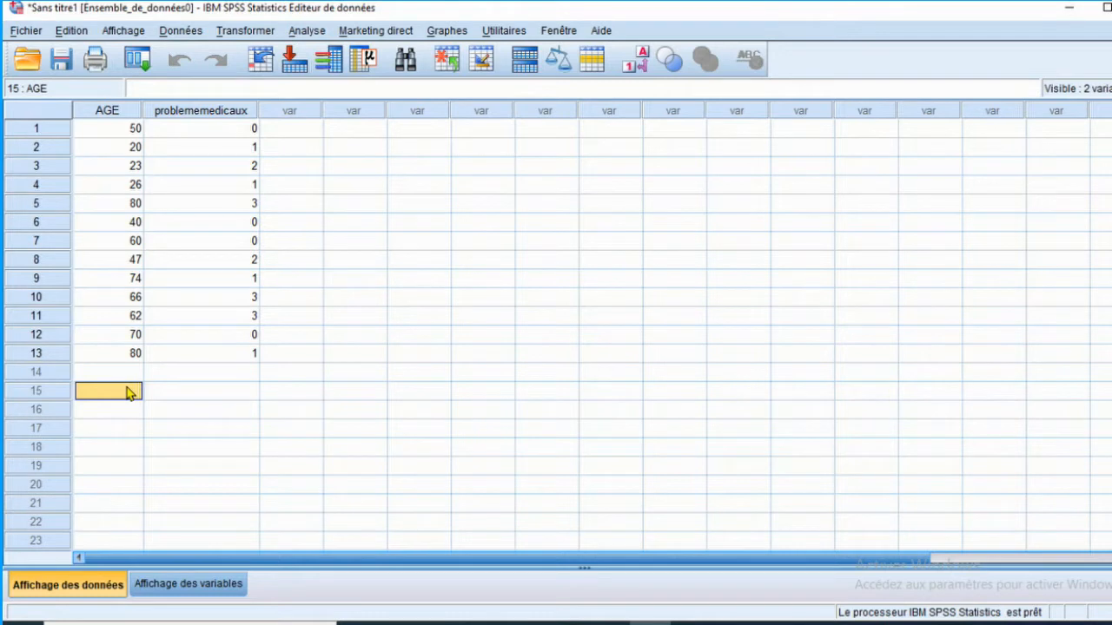
click(103, 113)
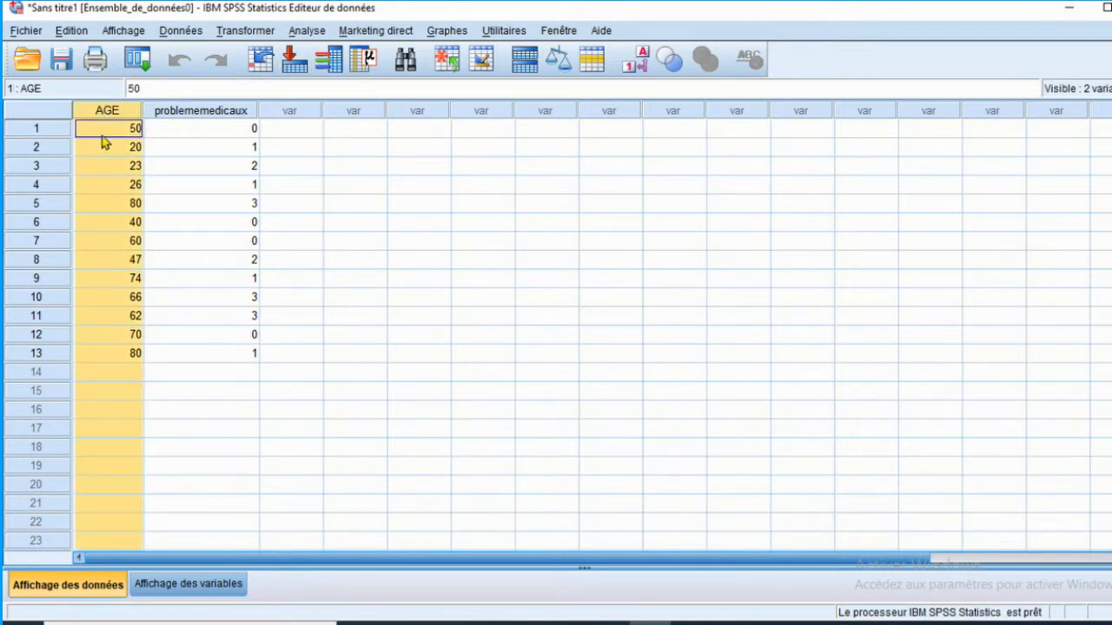
click(226, 113)
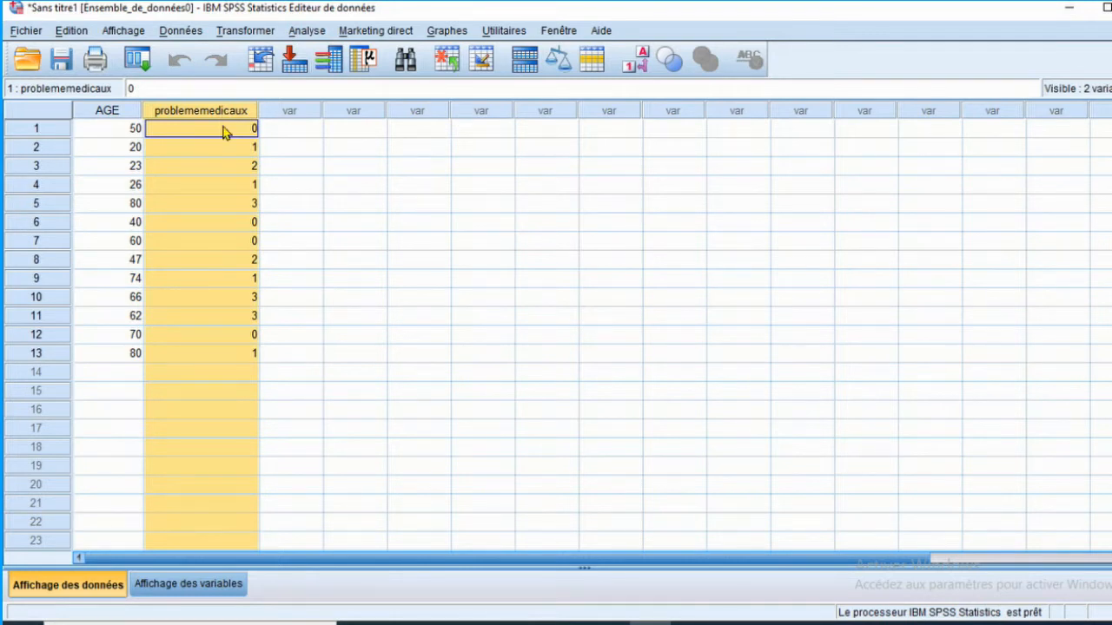
- Review the value labels defined for problememedicaux in the variable view, and return to the data view
click(208, 584)
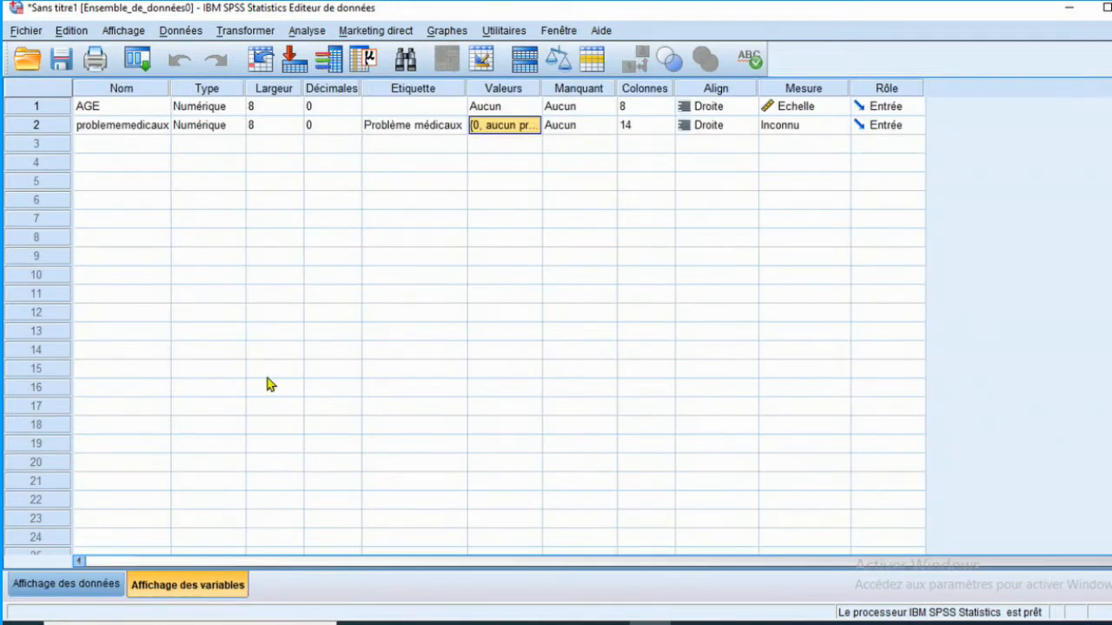
click(536, 125)
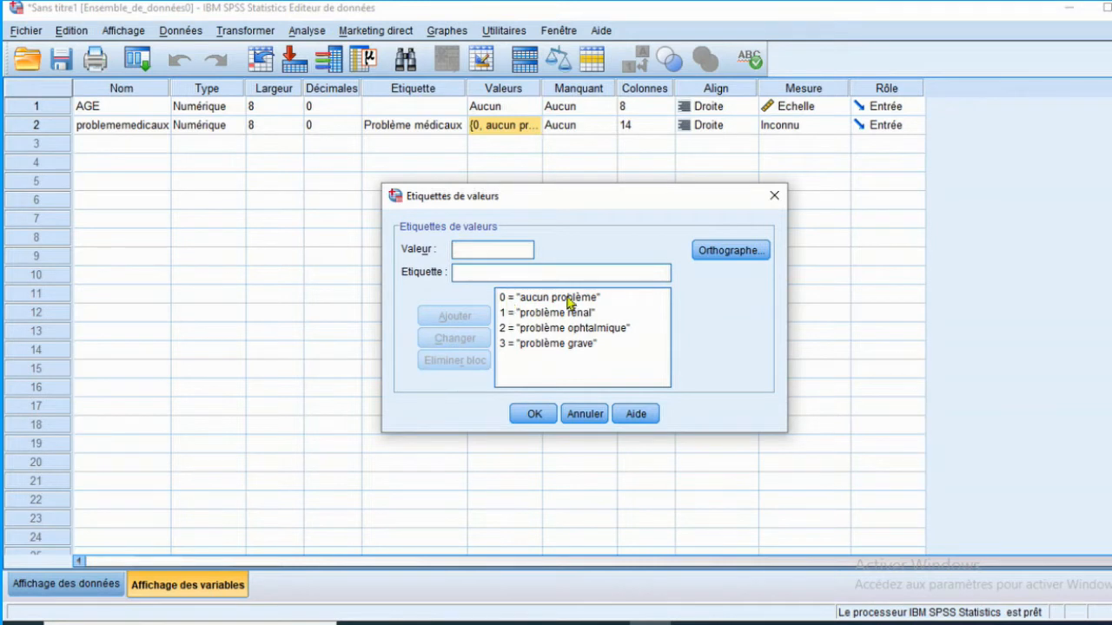
click(524, 315)
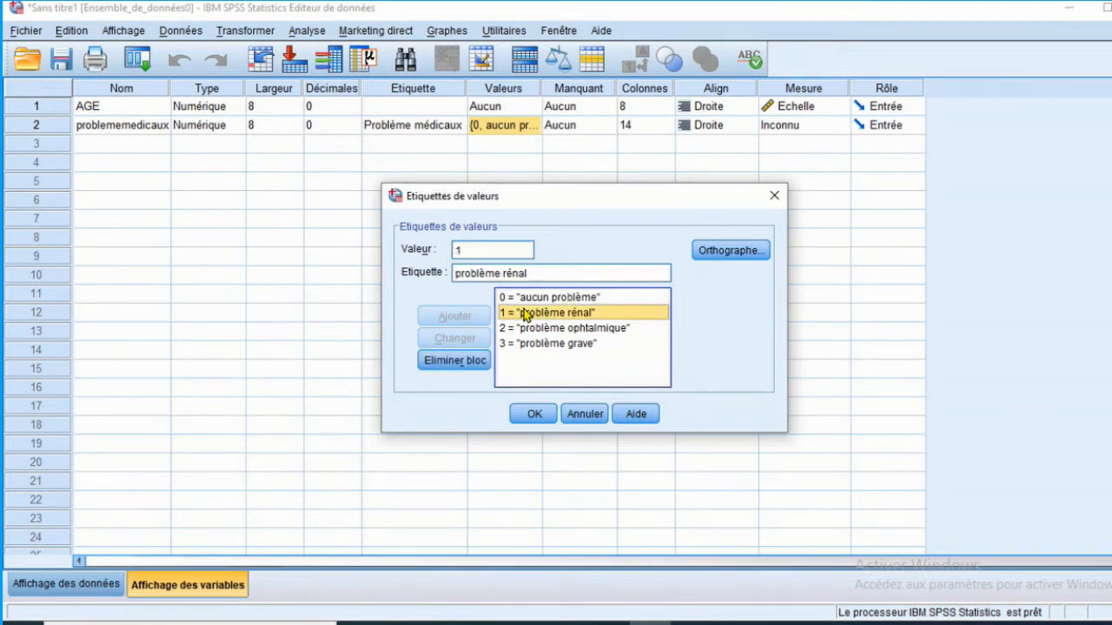
click(574, 330)
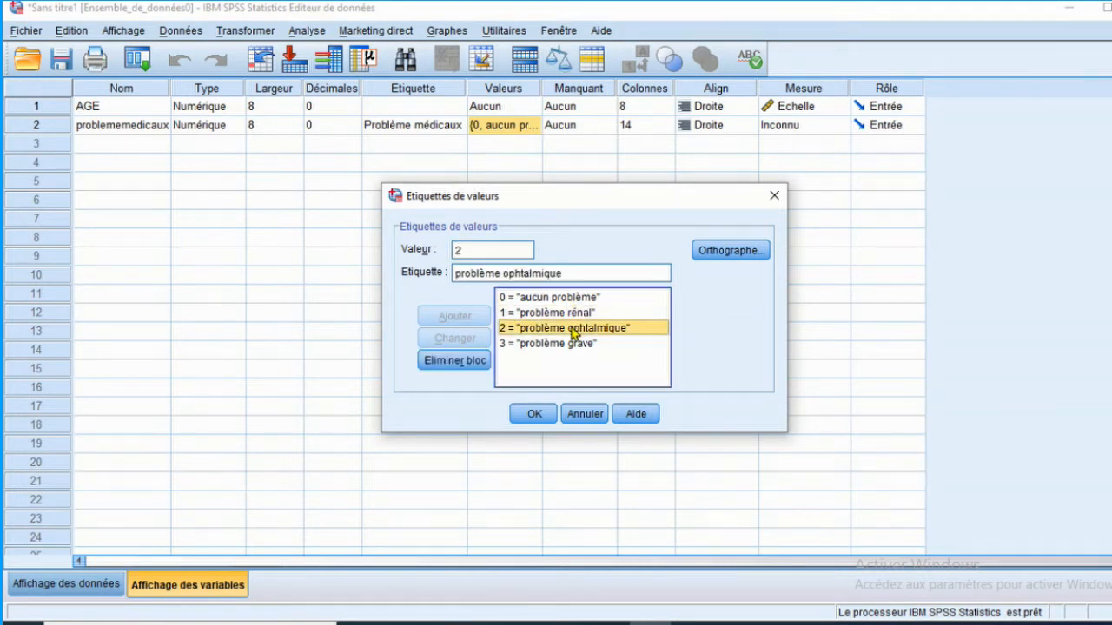
click(586, 345)
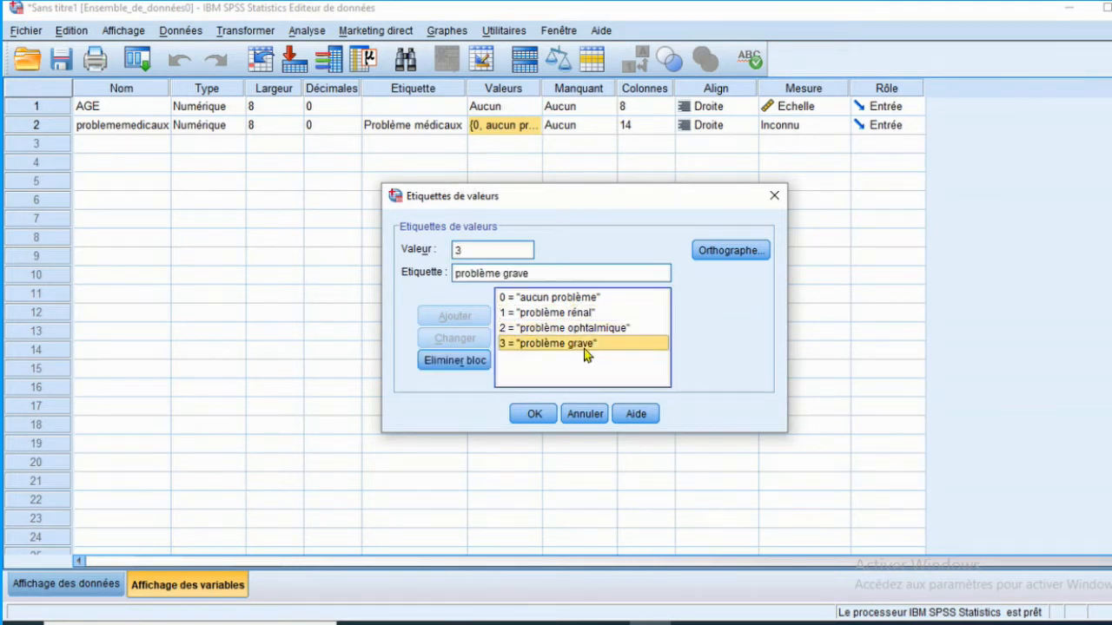
click(531, 414)
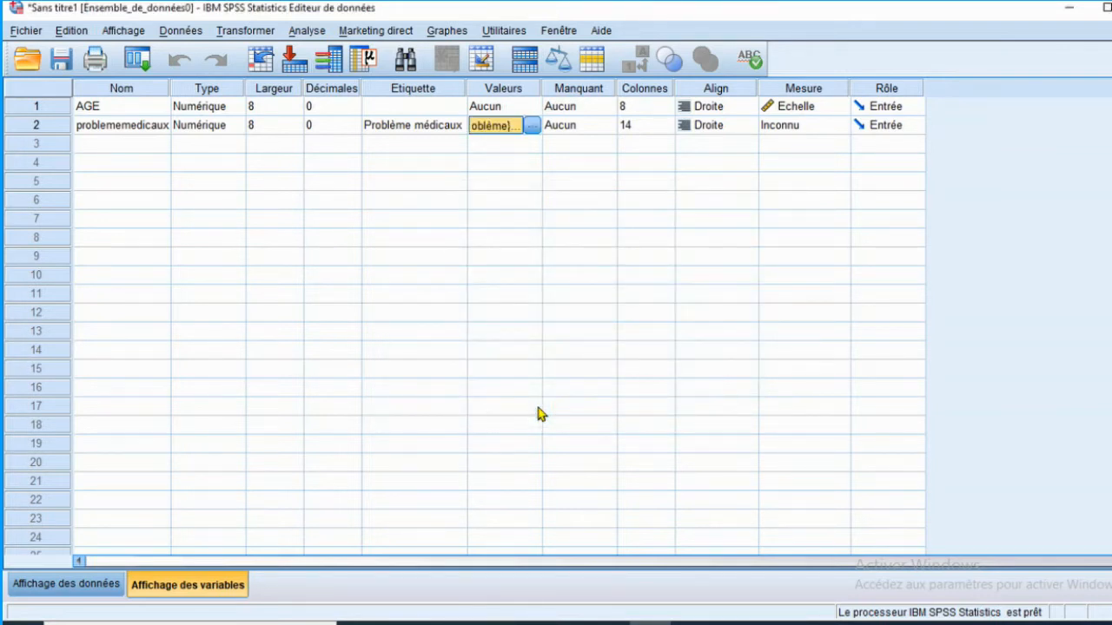
click(88, 585)
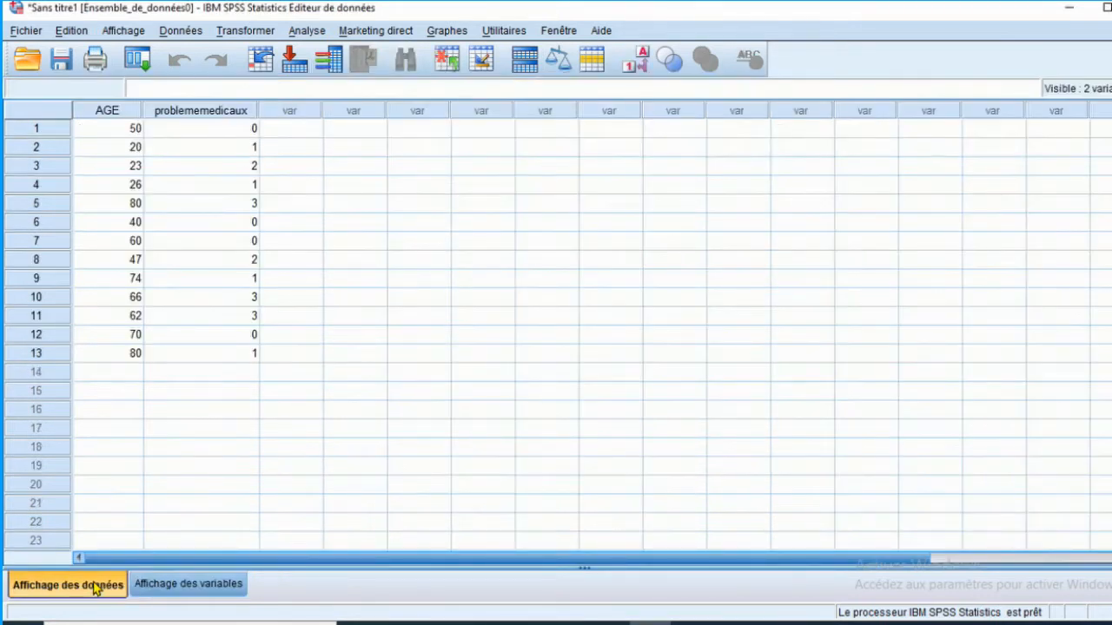
- Choose AGE for recoding into the same variable and open the definition of its old and new values
click(111, 114)
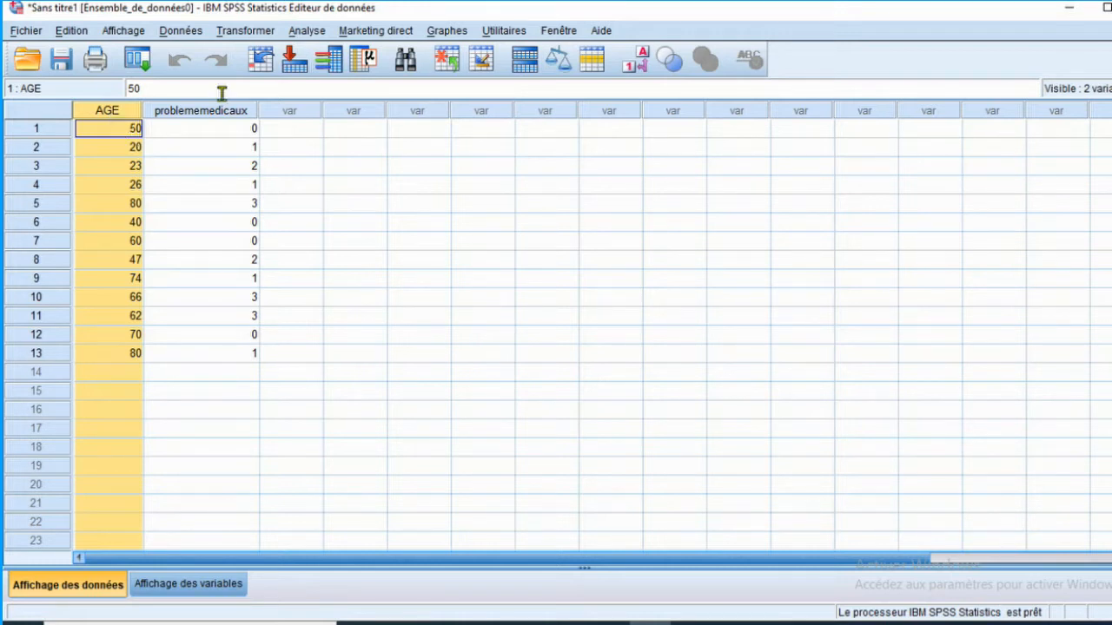
click(250, 33)
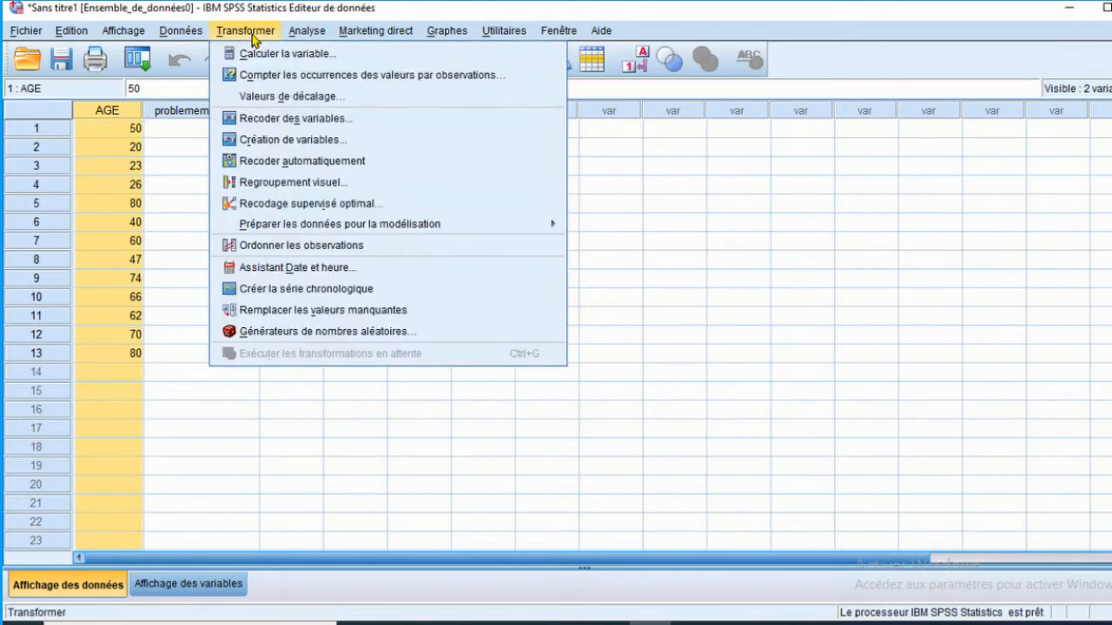
click(254, 116)
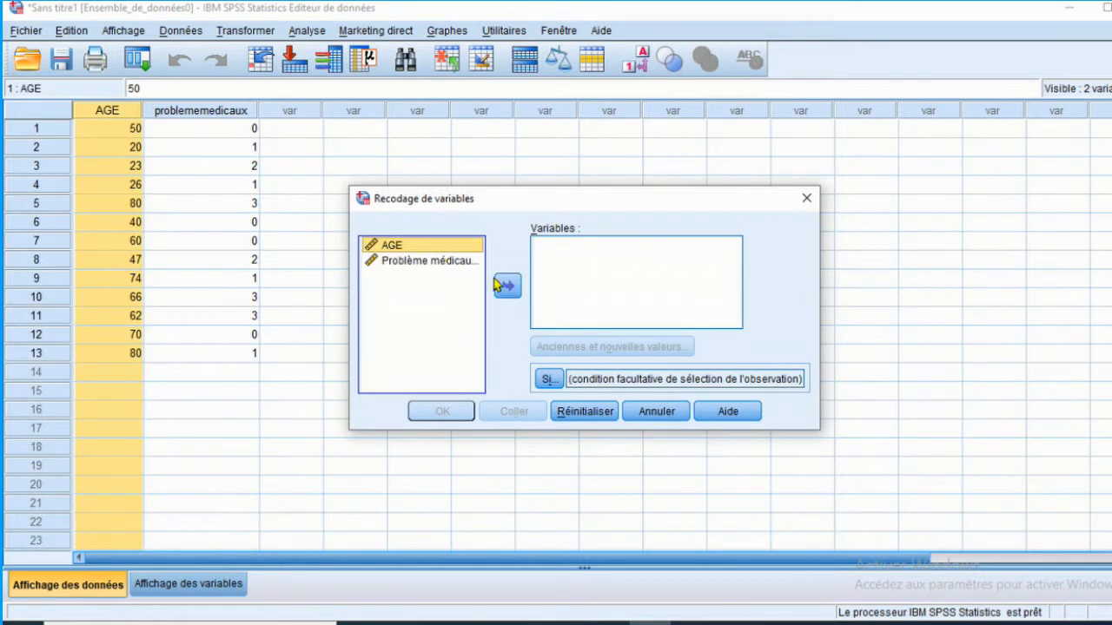
click(508, 288)
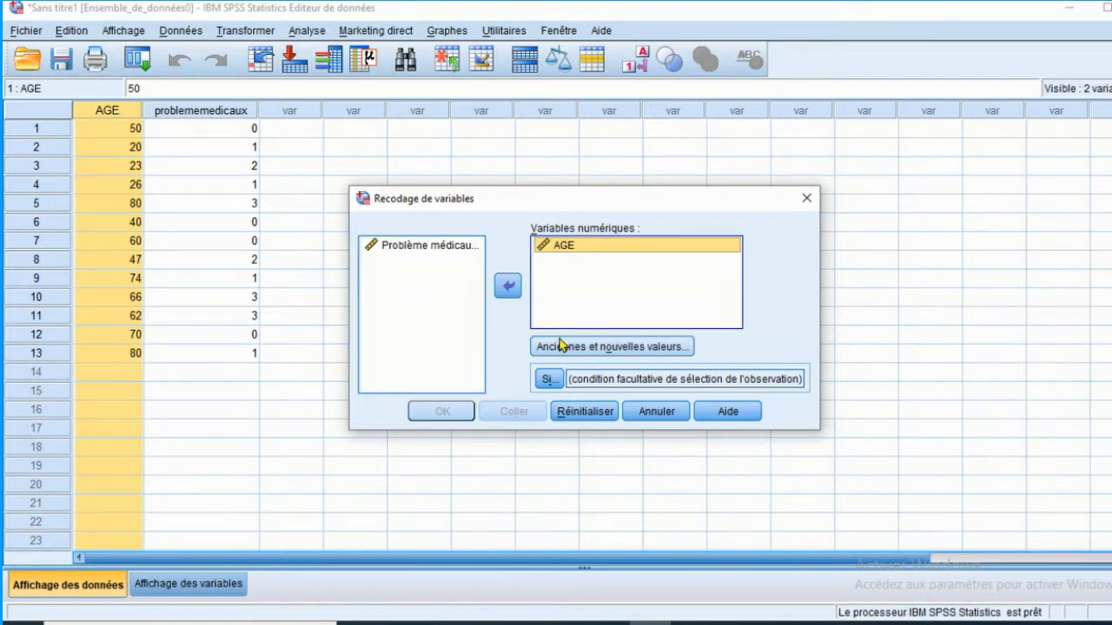
click(603, 353)
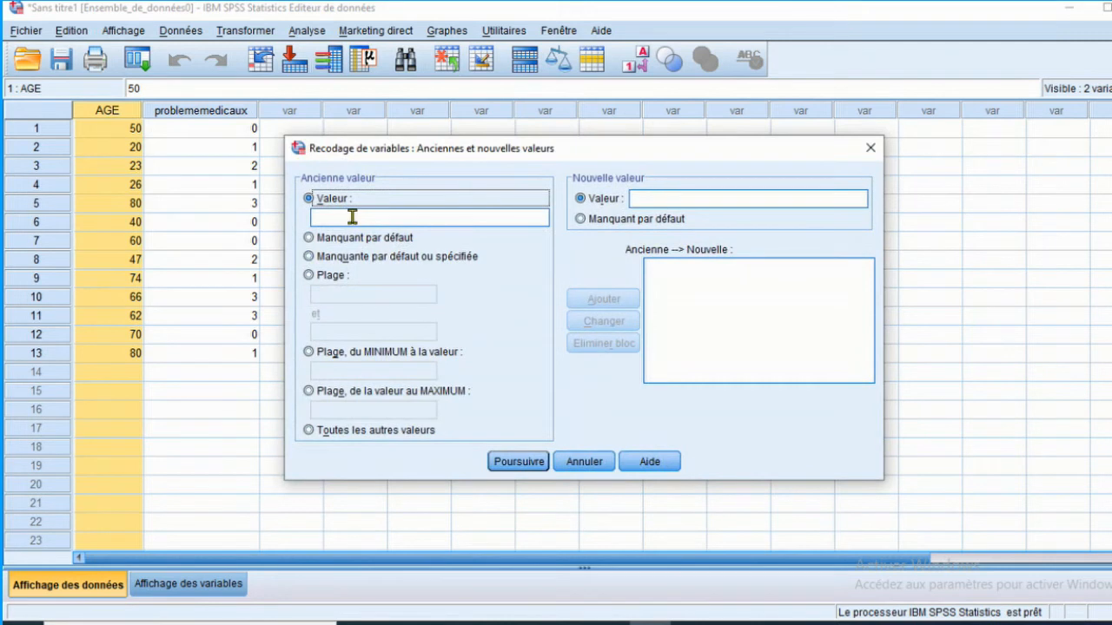
- Add a recode rule that turns the AGE range 0 to 50 into the new value 1
click(352, 216)
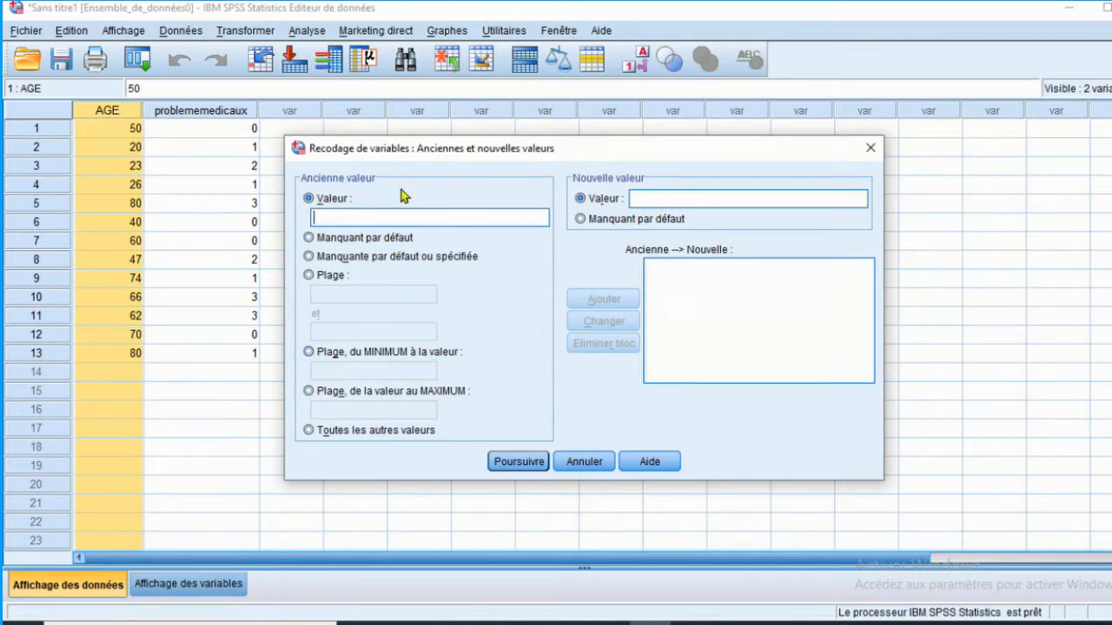
click(309, 199)
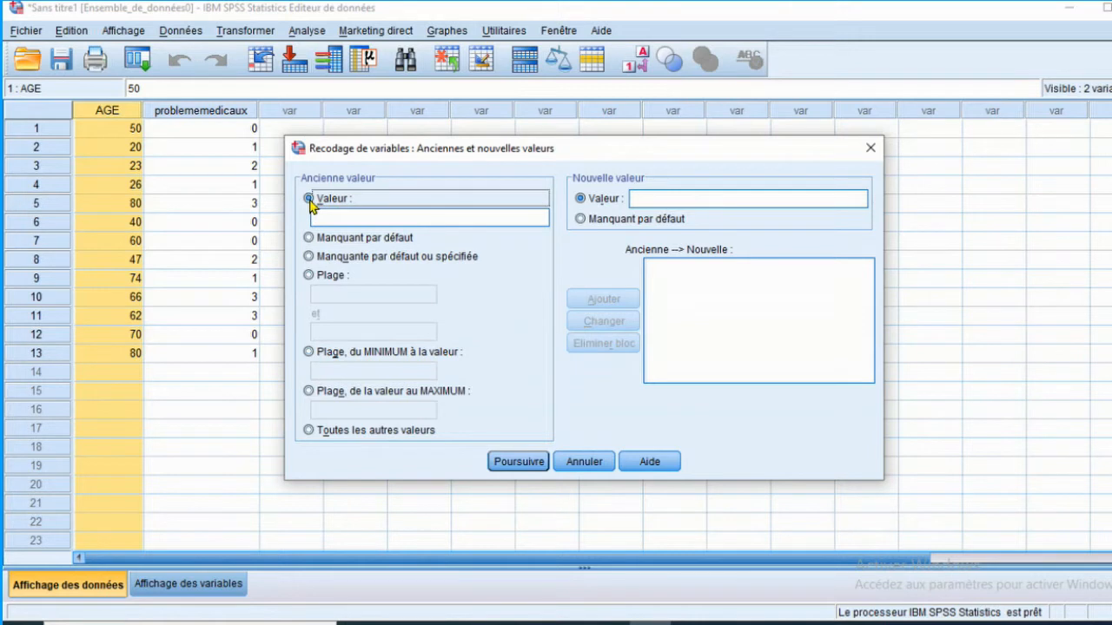
click(310, 276)
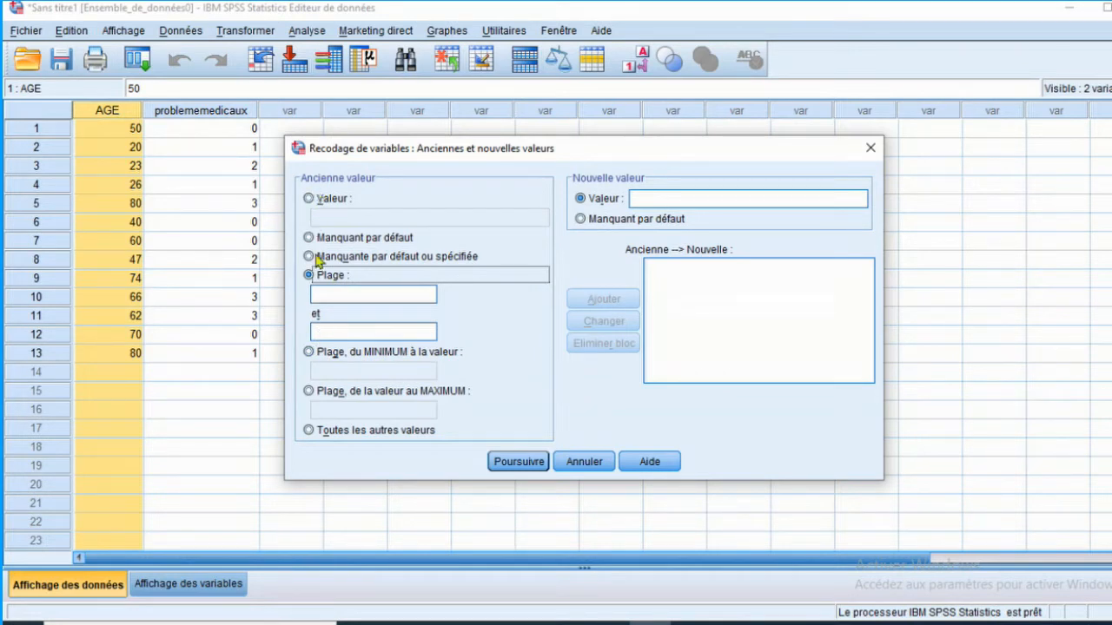
click(324, 294)
text(0)
click(326, 331)
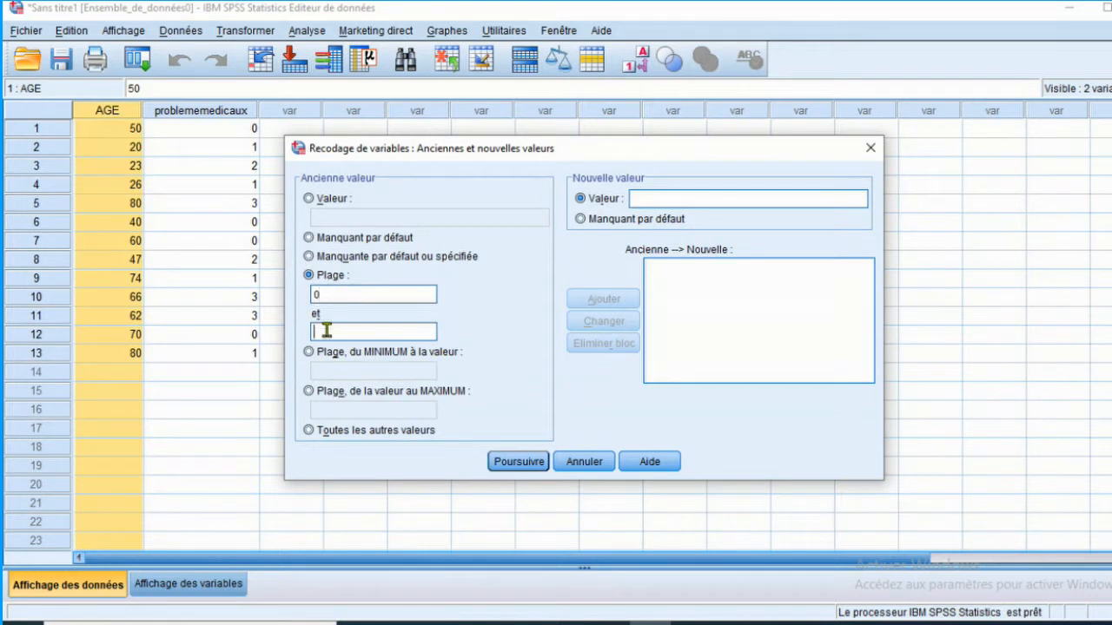
text(50)
click(653, 198)
text(1)
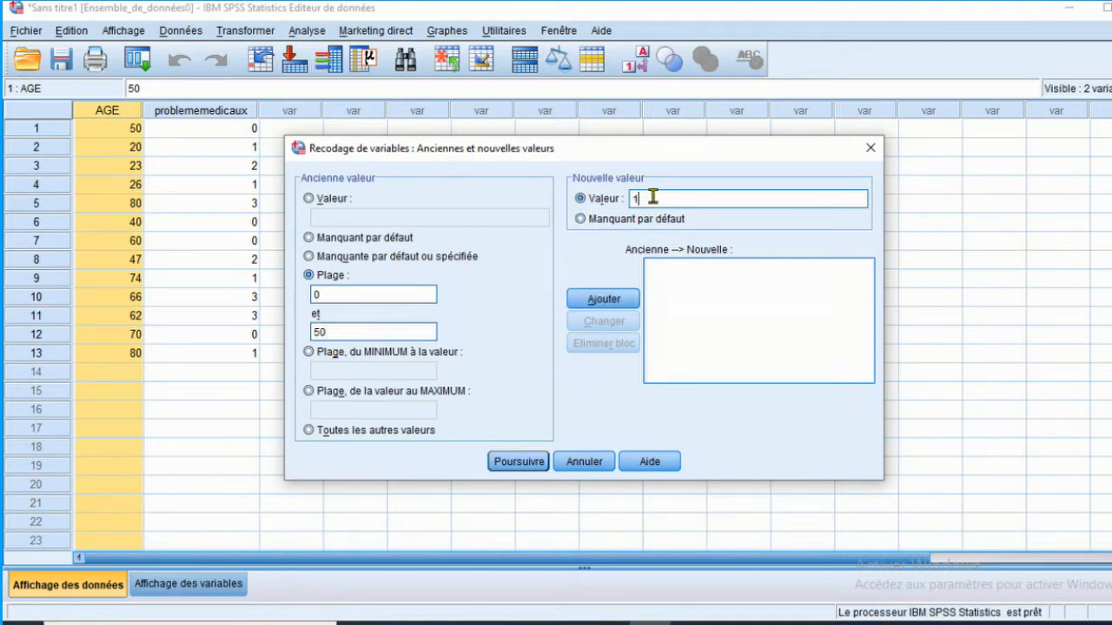
click(610, 300)
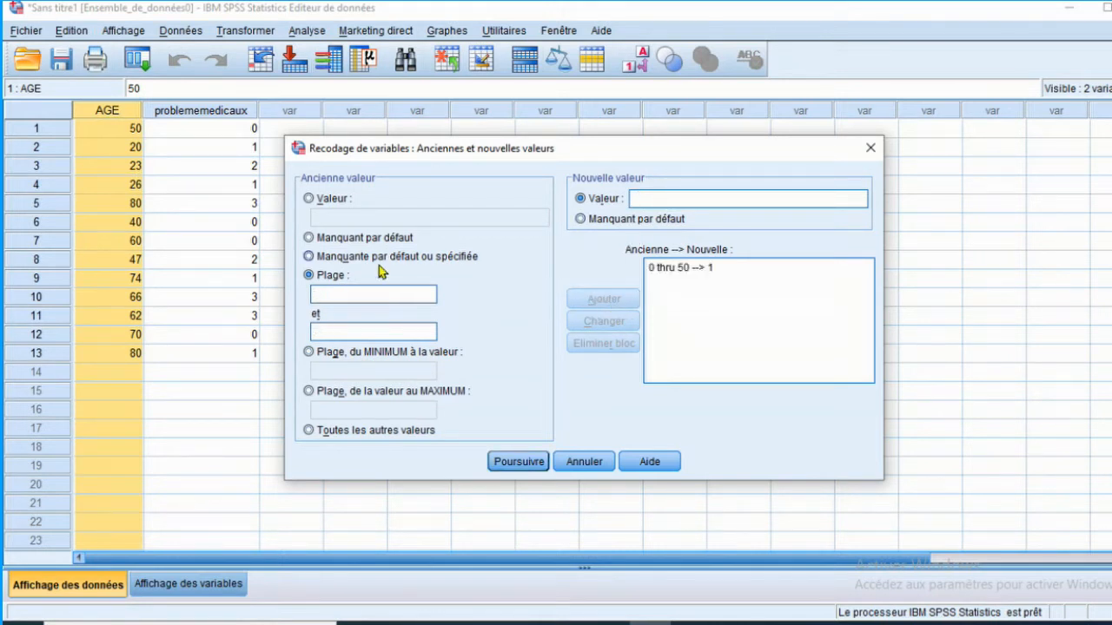
- Add a recode rule that turns the AGE range 51 to 70 into the new value 2
click(316, 294)
text(51)
click(324, 328)
text(75)
click(639, 198)
text(2)
click(620, 303)
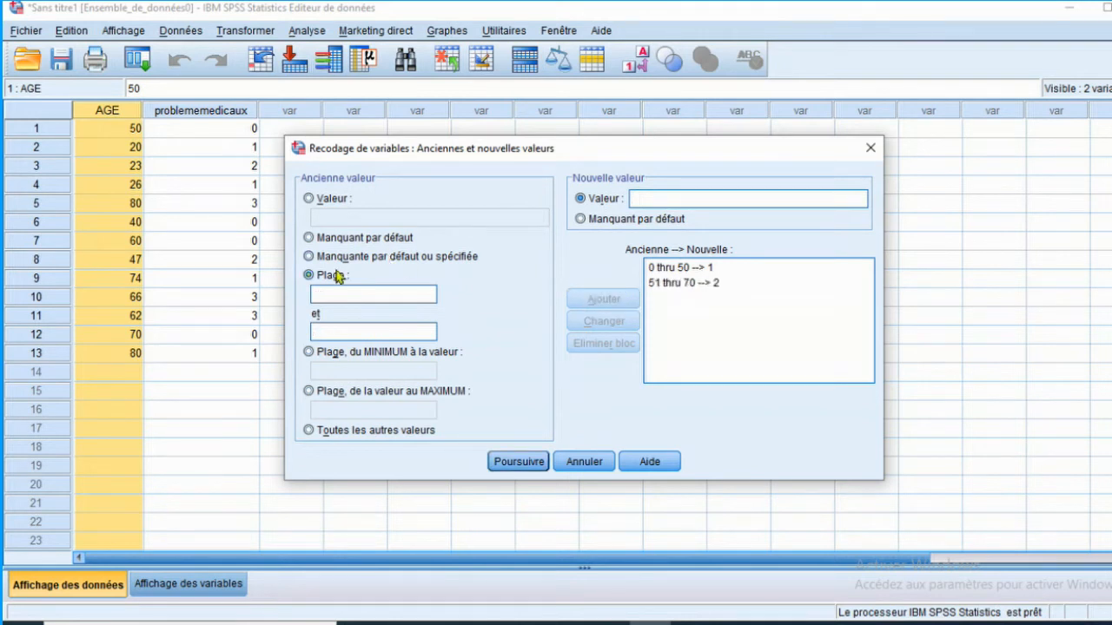
- Add a recode rule that turns the AGE range 71 to 80 into the new value 3
text(71)
click(326, 331)
text(80)
click(640, 198)
text(3)
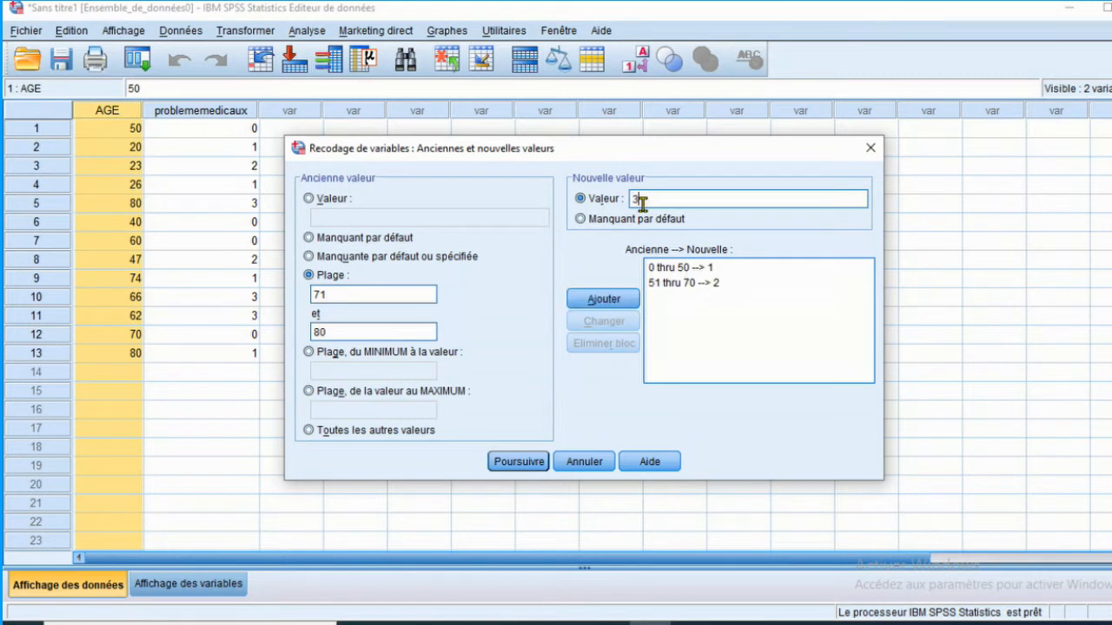
click(608, 303)
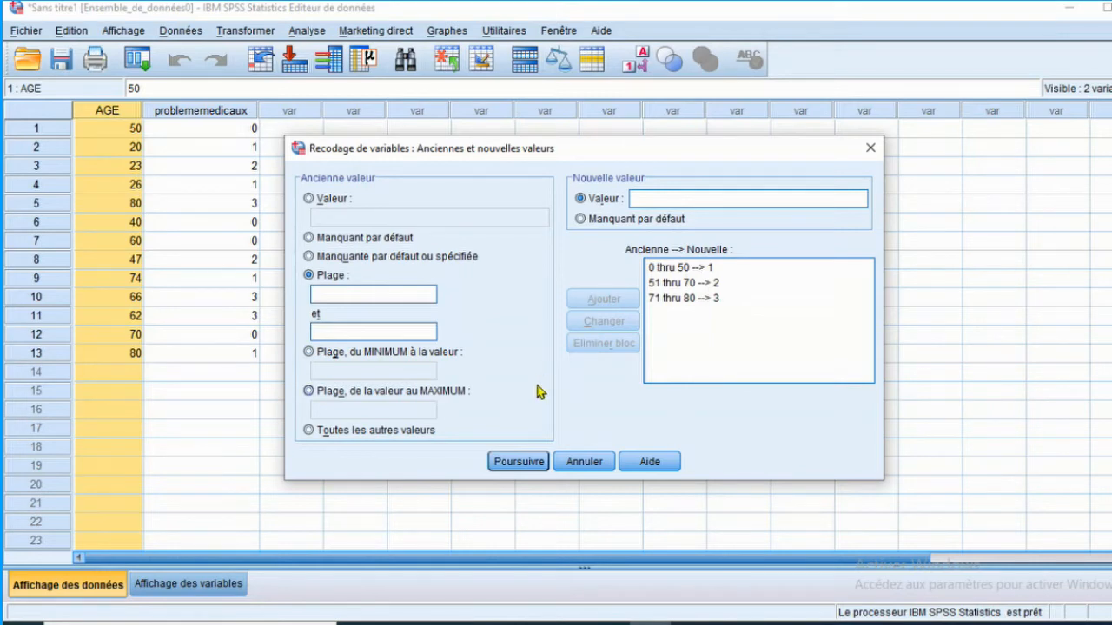
- Accept the recode rules, run the AGE recode and return from the results window to the data editor
click(527, 466)
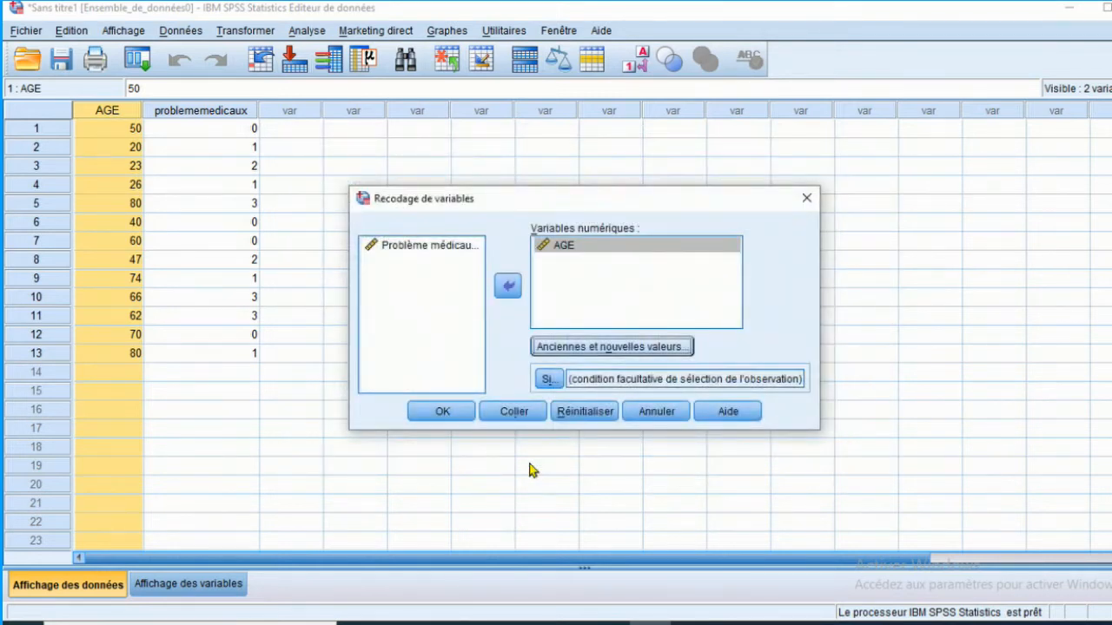
click(443, 417)
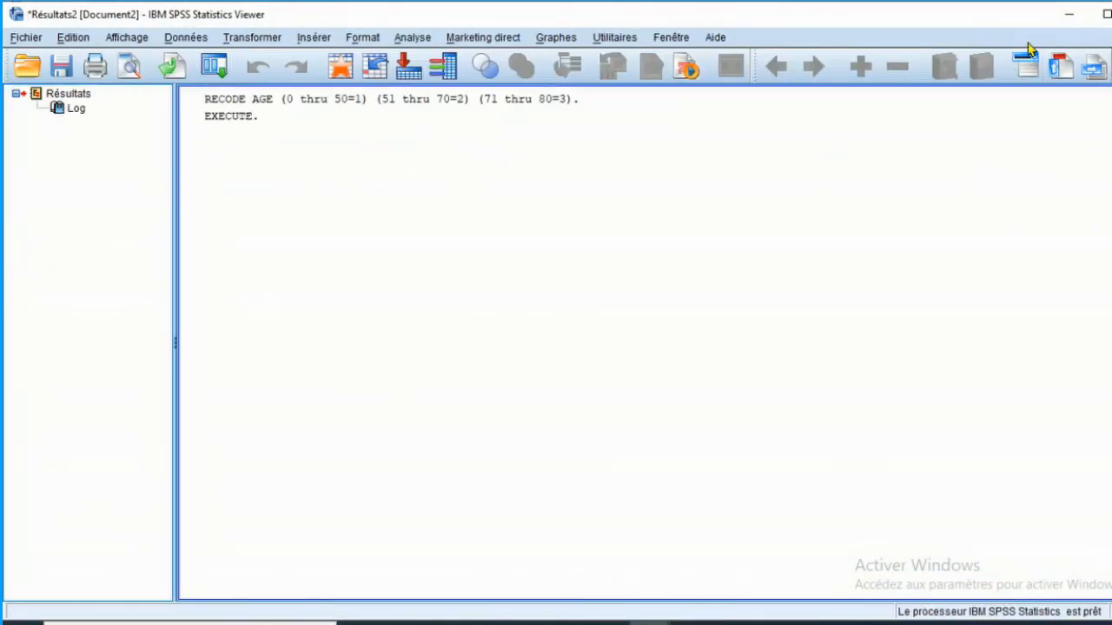
click(1067, 15)
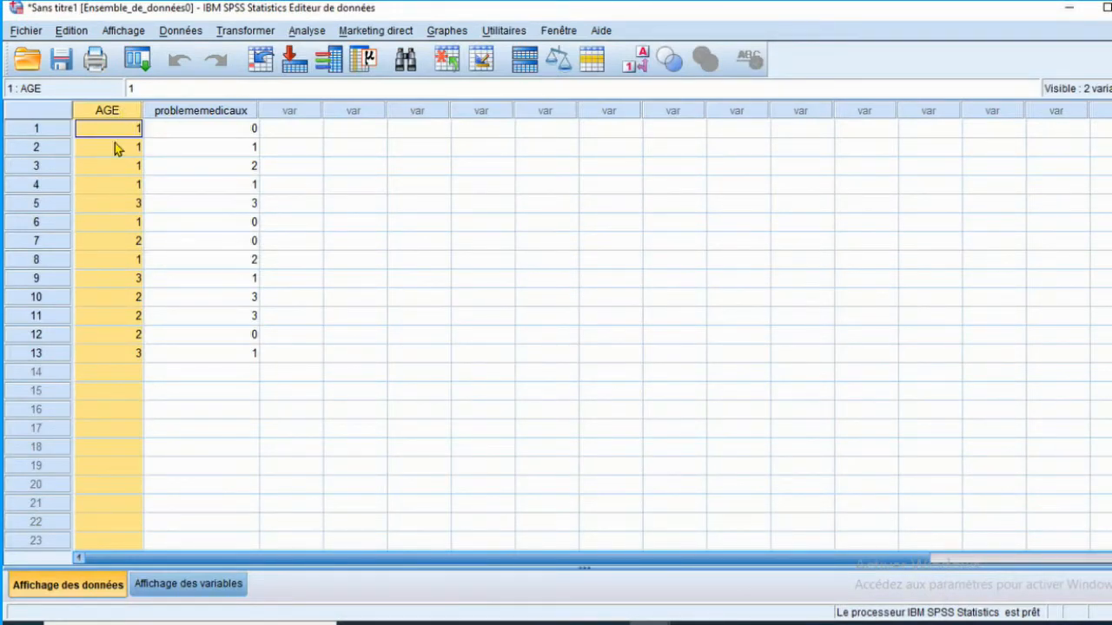
- Inspect the recoded AGE values, switching the value label display on and back off to compare both columns
click(120, 334)
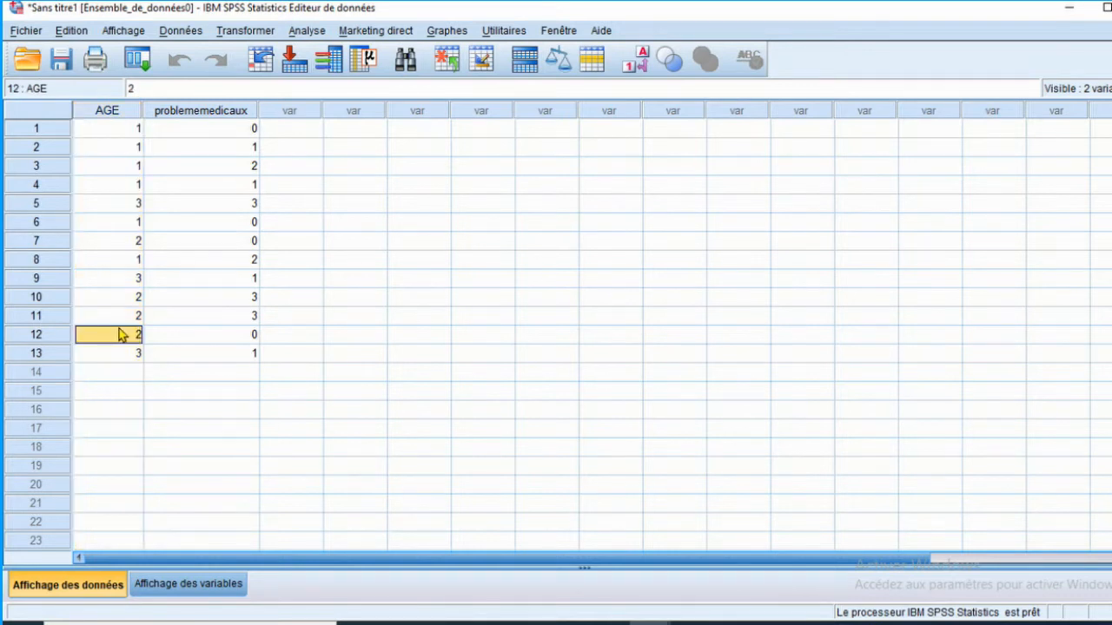
click(124, 354)
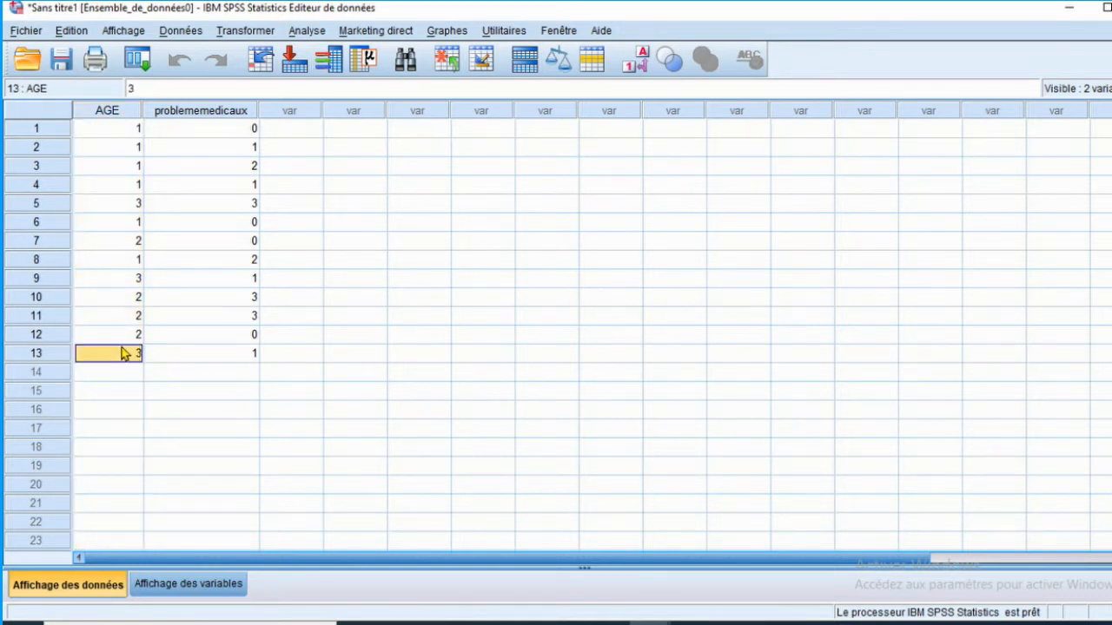
double_click(114, 303)
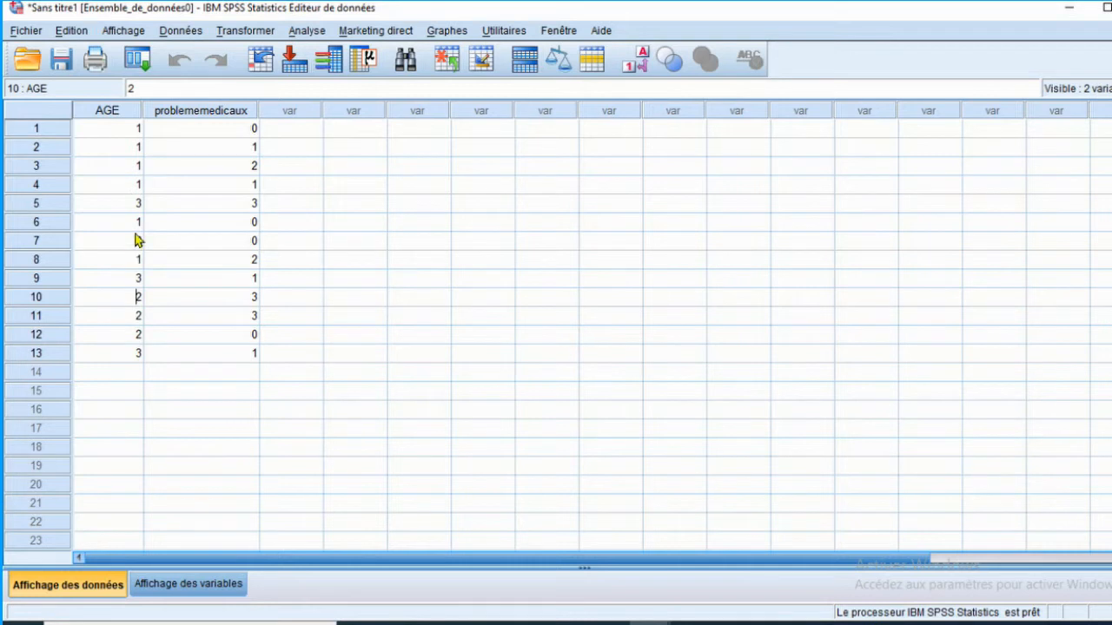
click(637, 70)
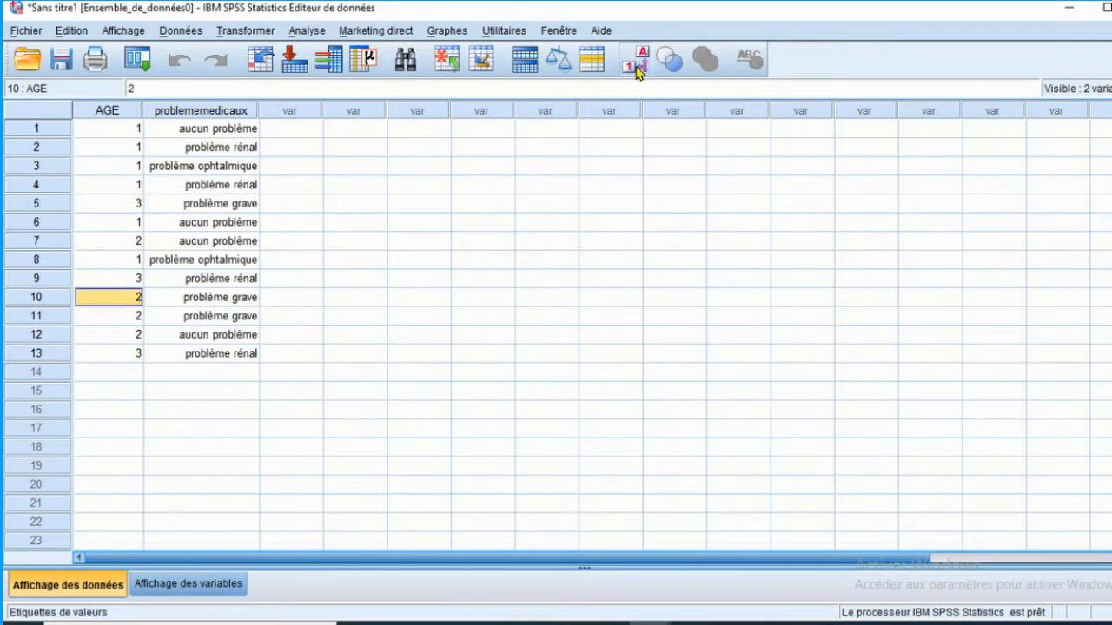
click(637, 69)
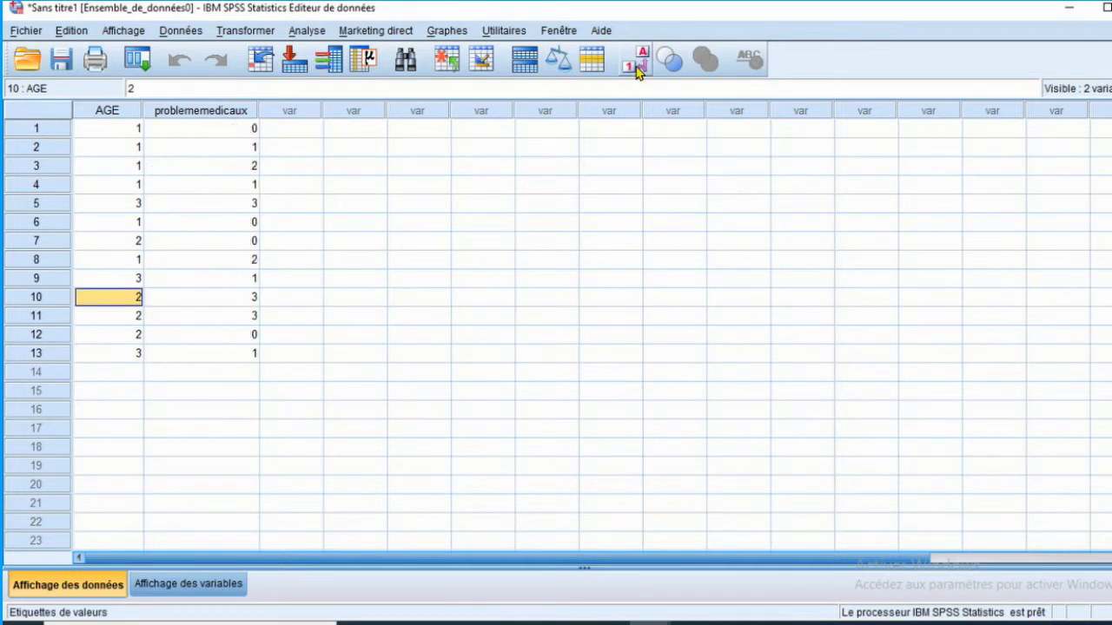
click(128, 113)
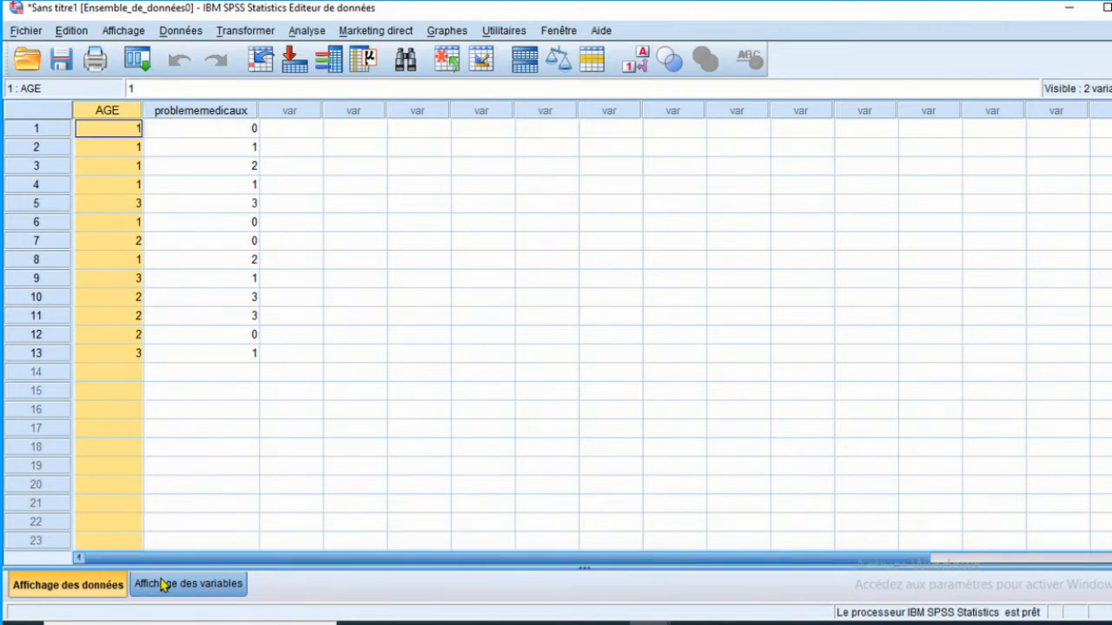
- Open the value labels of the AGE variable and add the label [0-50] for value 1
click(191, 582)
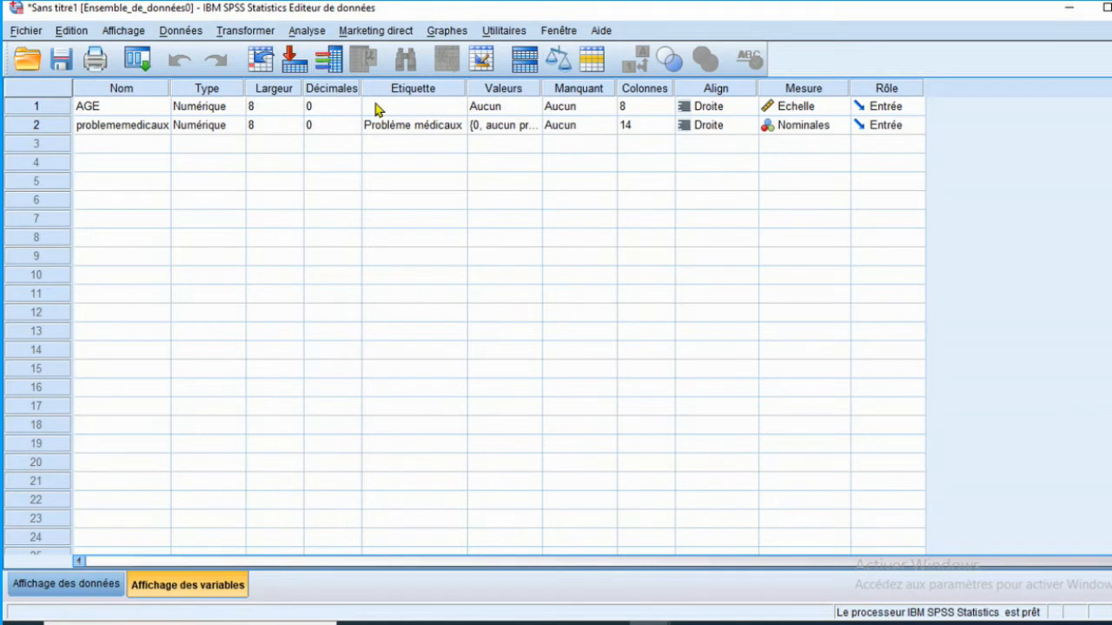
click(37, 106)
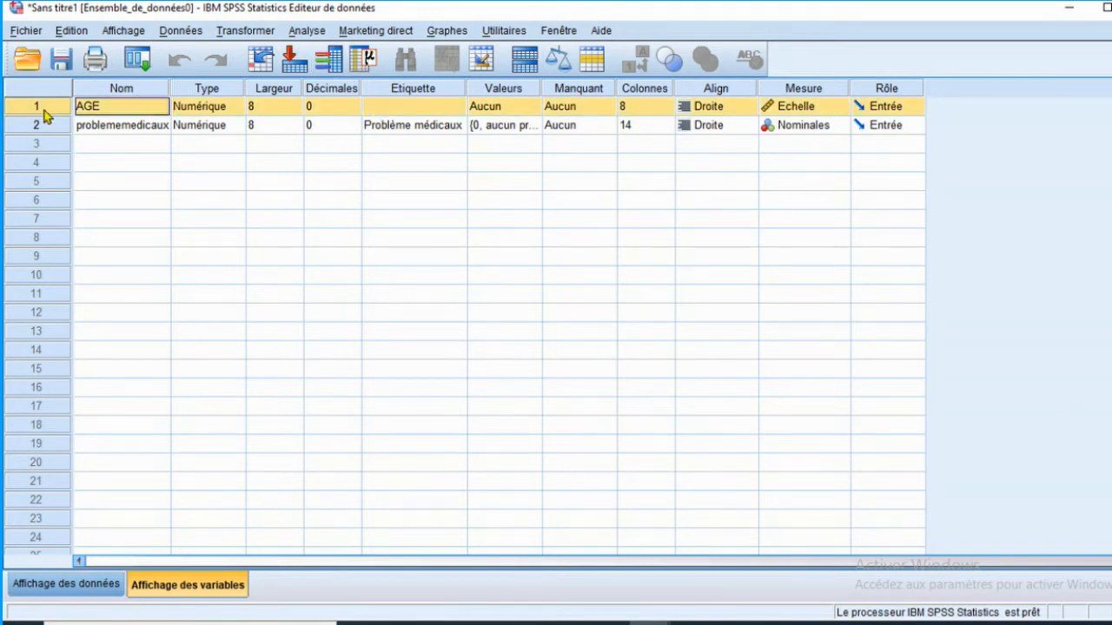
click(499, 106)
click(532, 106)
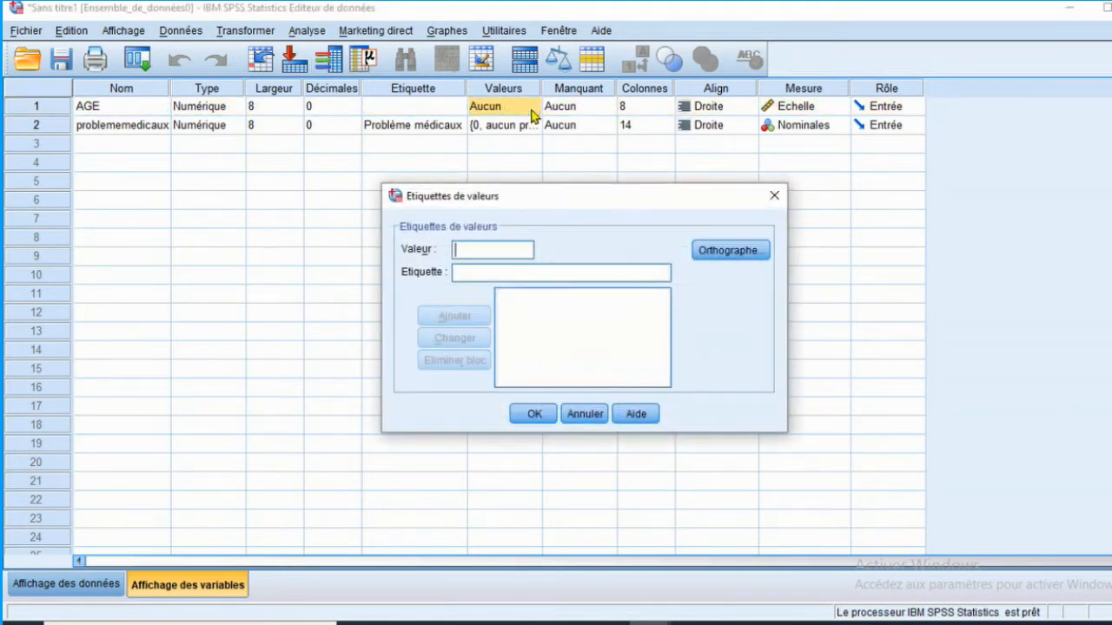
text(1)
click(466, 269)
text([)
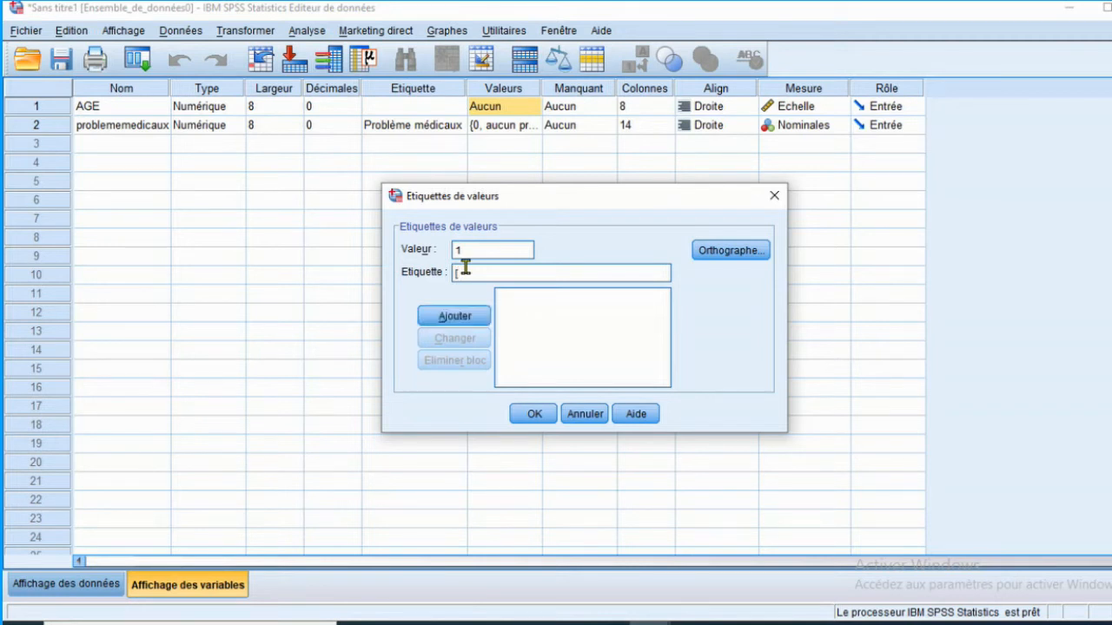
text(0-50])
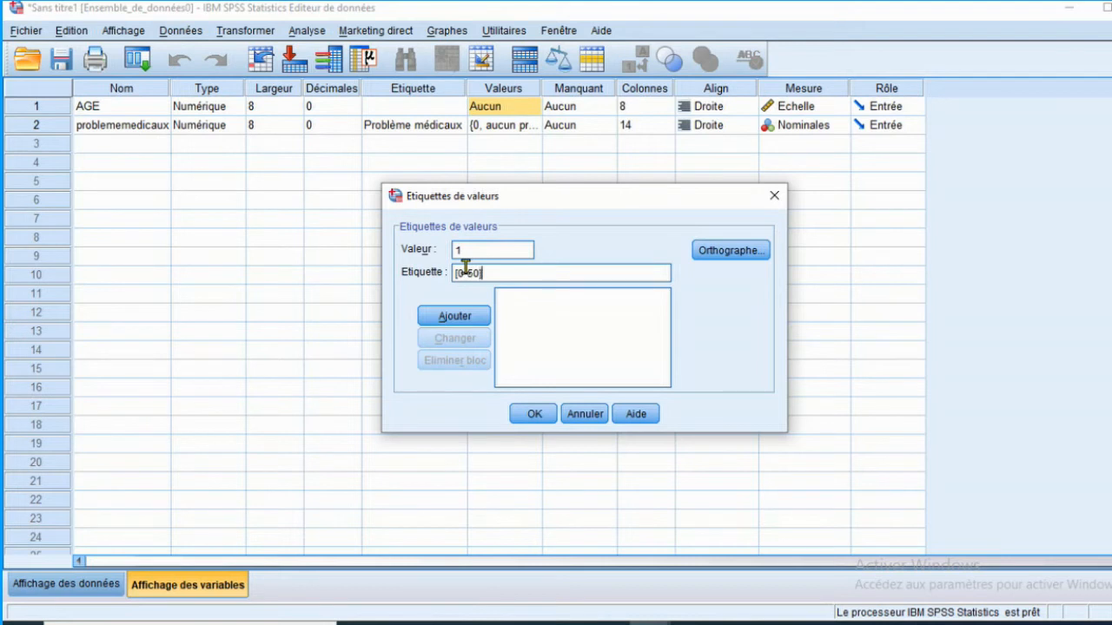
click(455, 317)
- Add the AGE value label [51-70] for value 2
click(461, 250)
text(2)
click(466, 272)
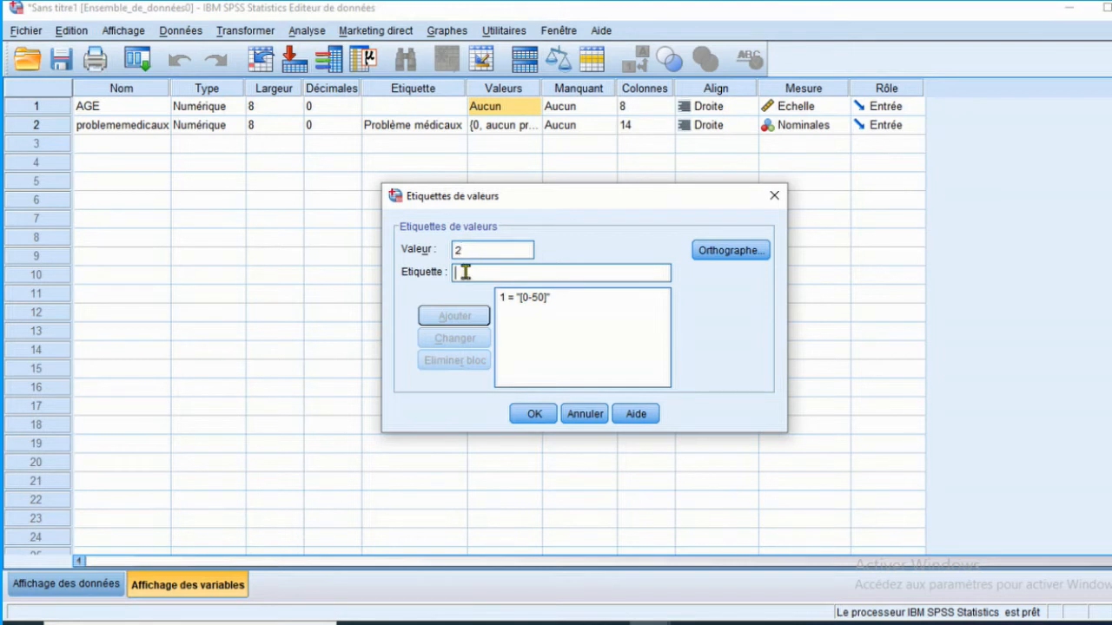
text([)
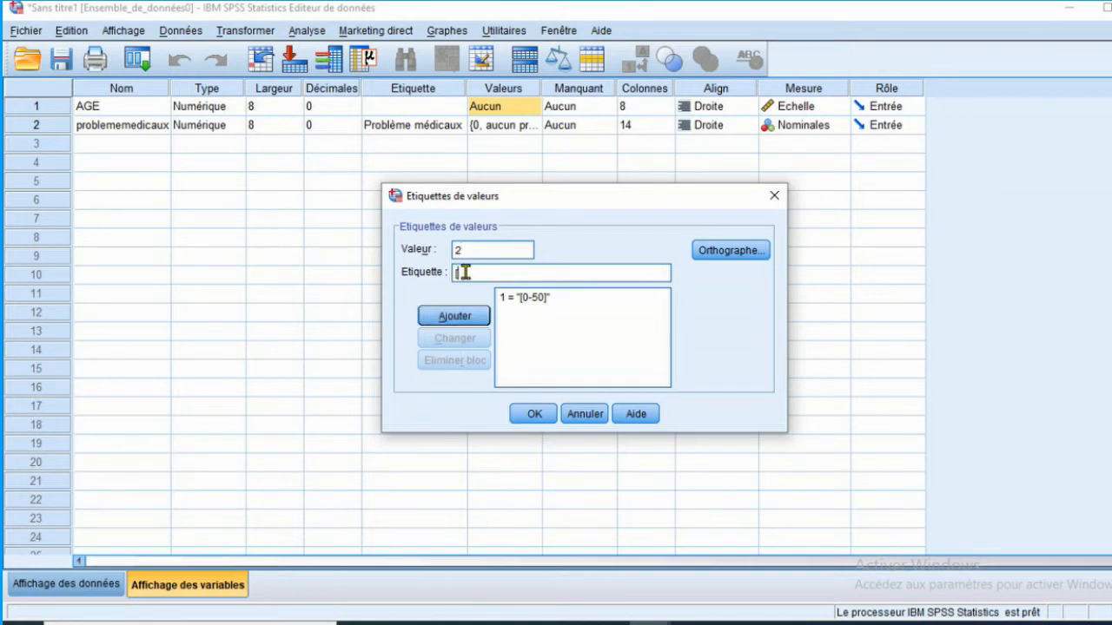
text(51-70])
click(473, 320)
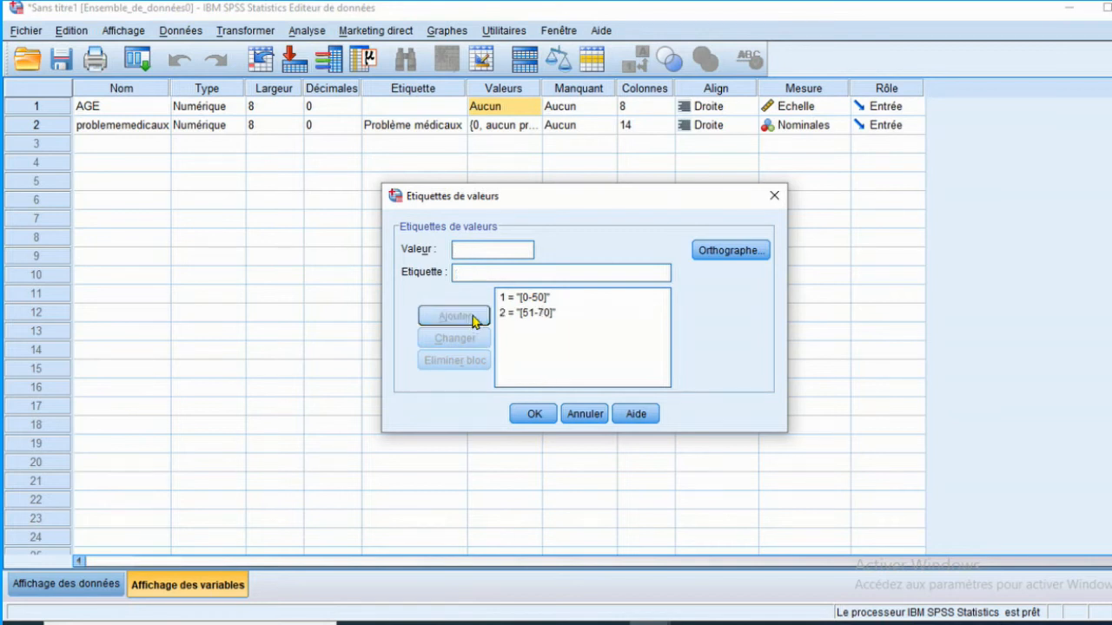
- Add the AGE value label [71-80] for value 3 and accept the set of value labels
click(461, 251)
text(3)
click(463, 273)
text([71-80])
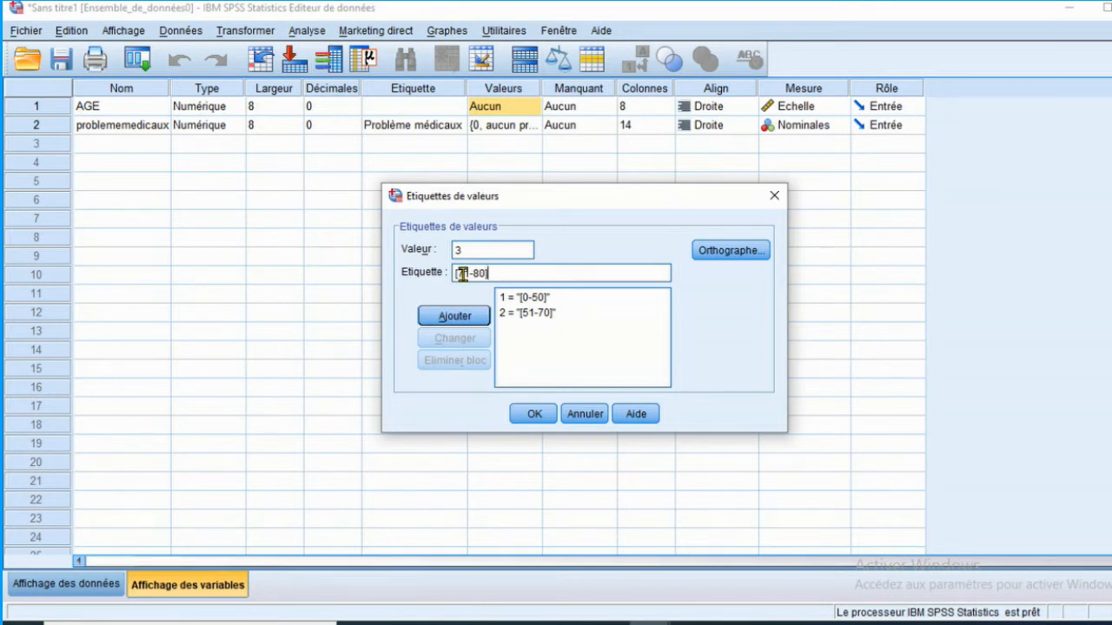
click(465, 319)
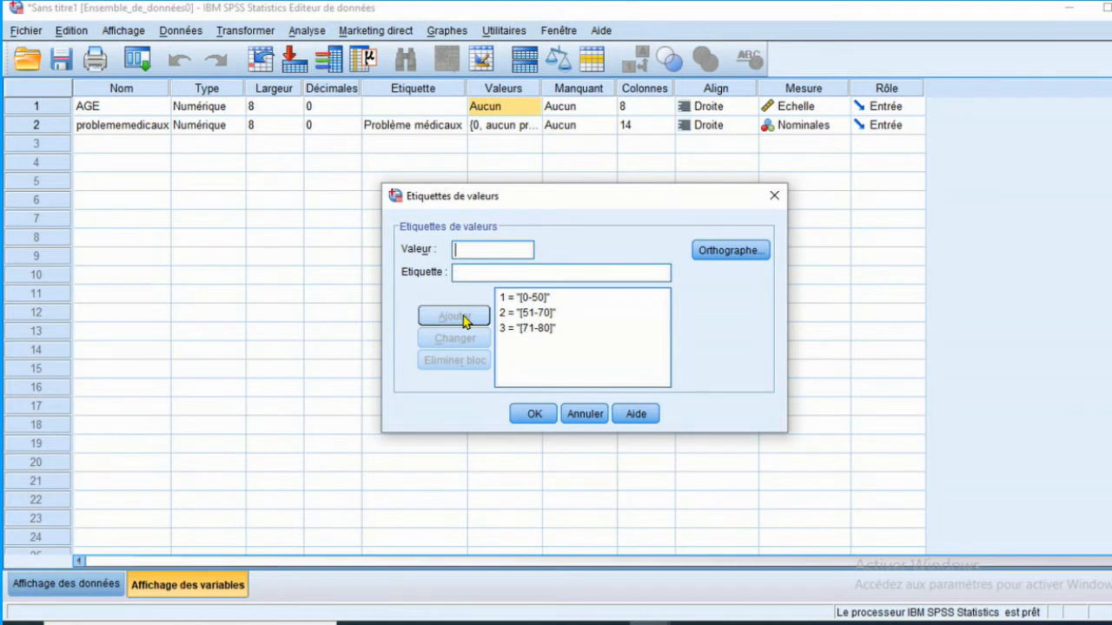
click(518, 421)
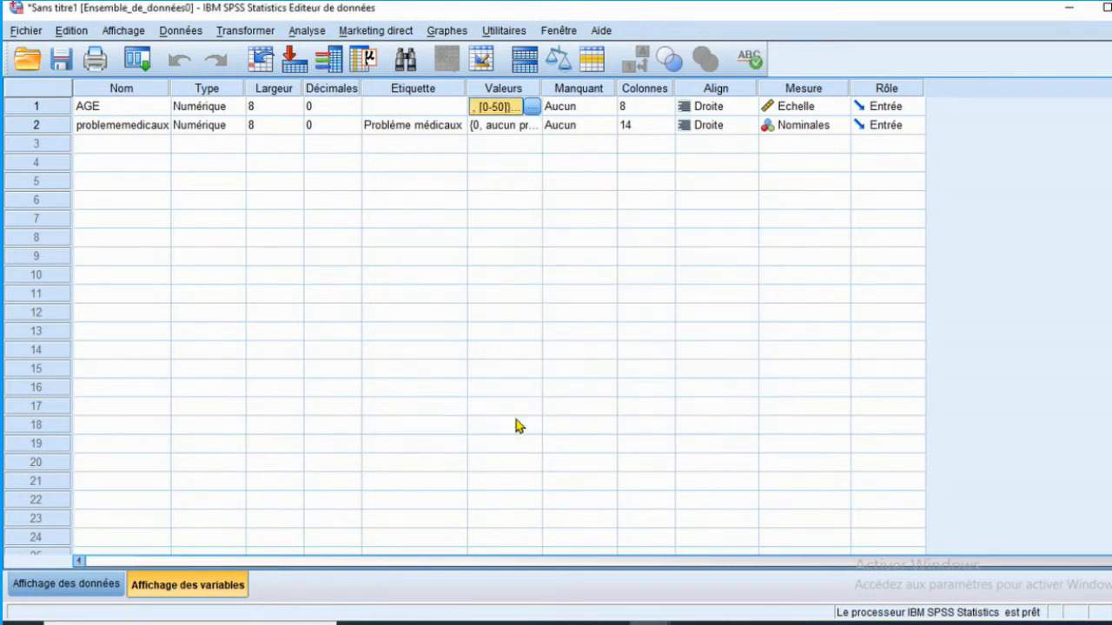
- Check the AGE and problememedicaux columns in the data view, switching the value label display on and back off
click(50, 587)
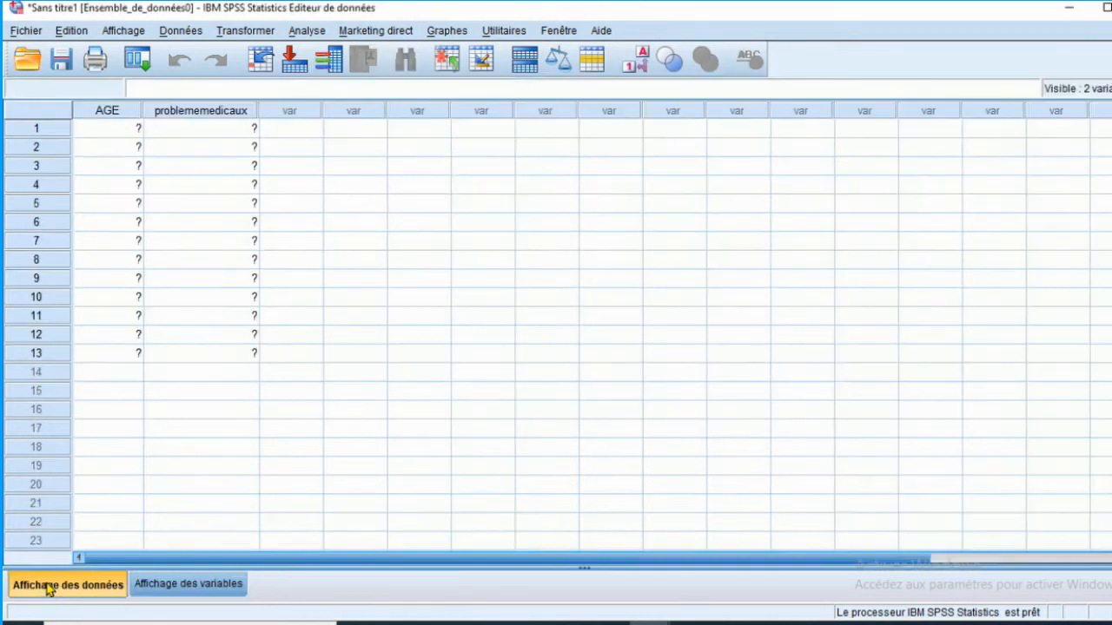
click(123, 116)
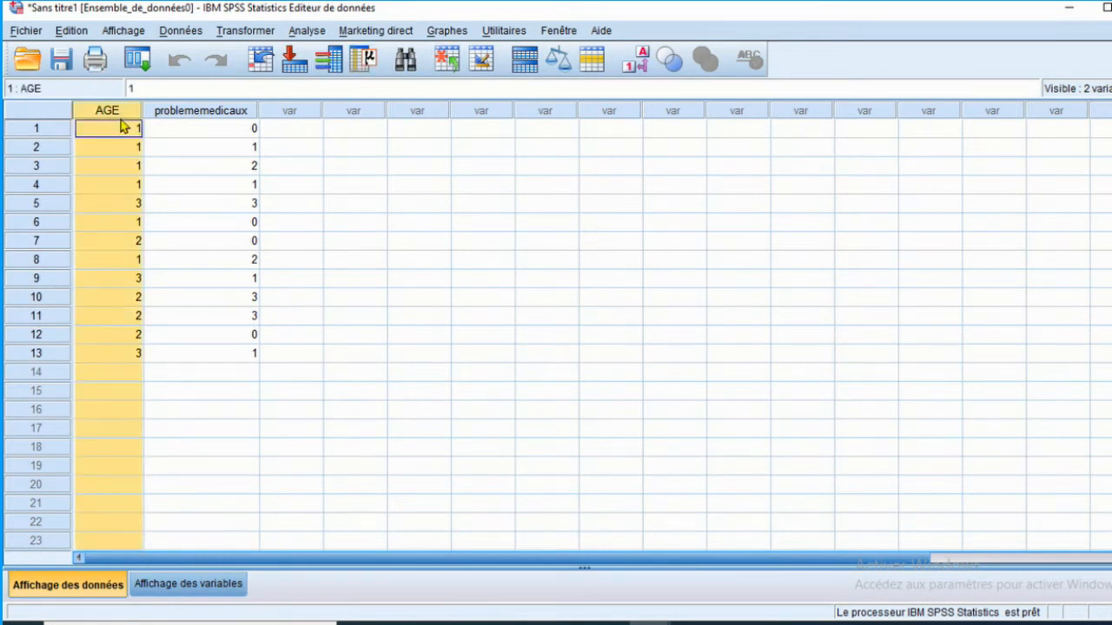
click(644, 68)
click(645, 68)
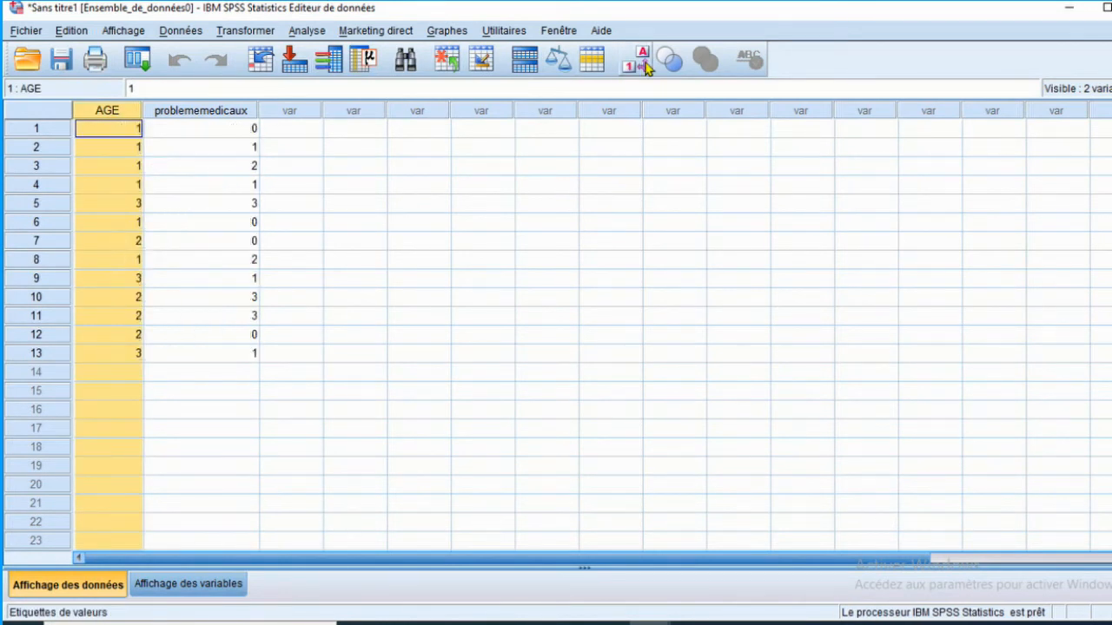
click(644, 67)
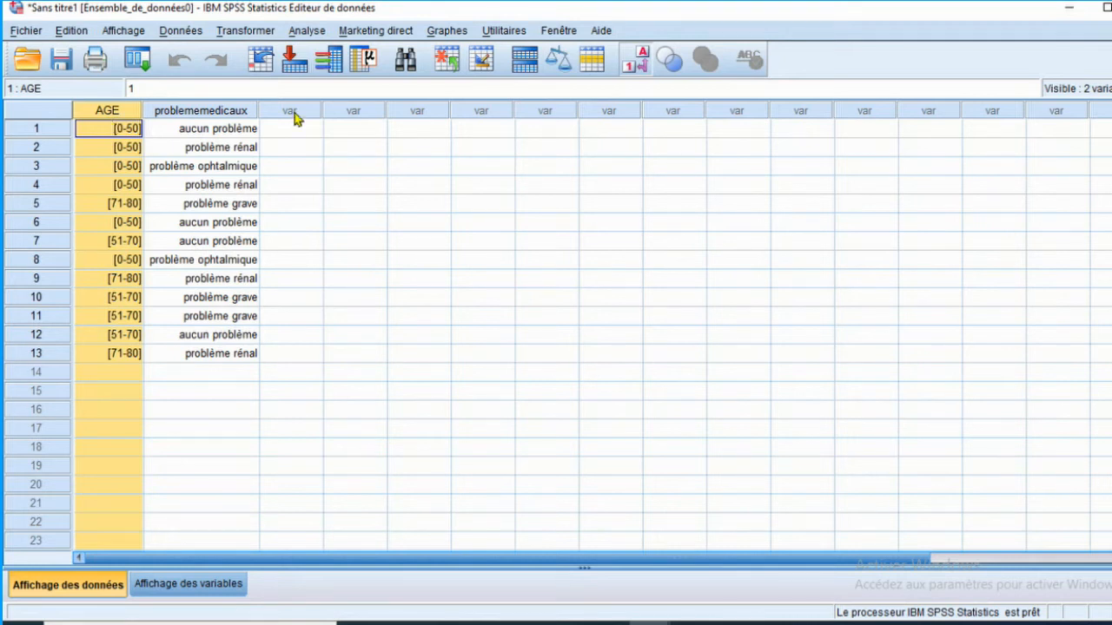
click(250, 112)
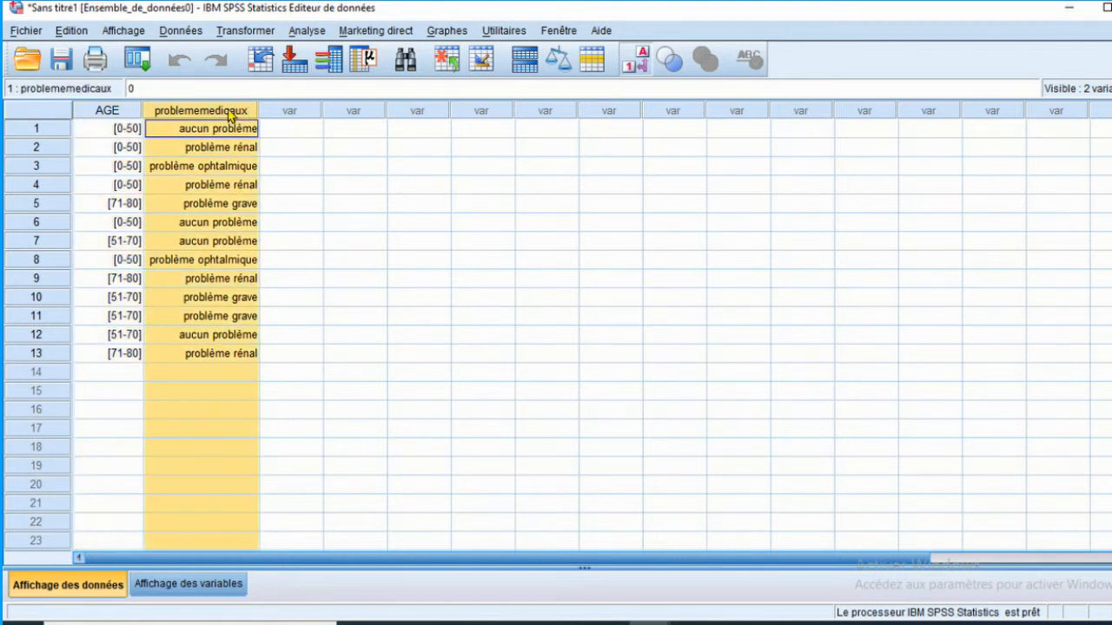
click(643, 61)
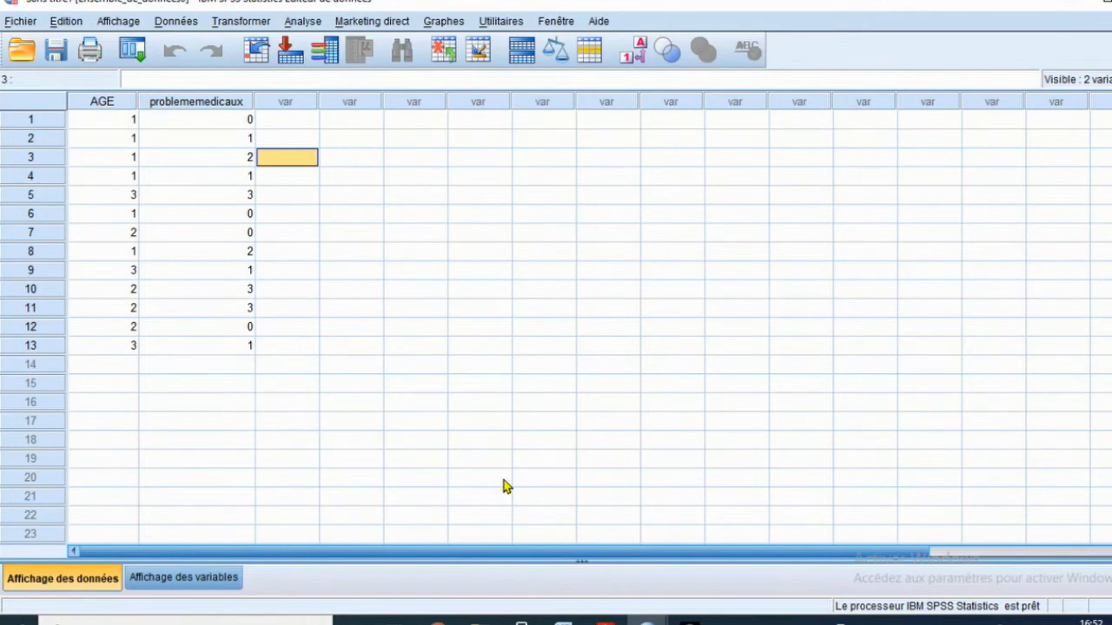
- Start a same-variable recode of problememedicaux and open the definition of its old and new values
click(242, 22)
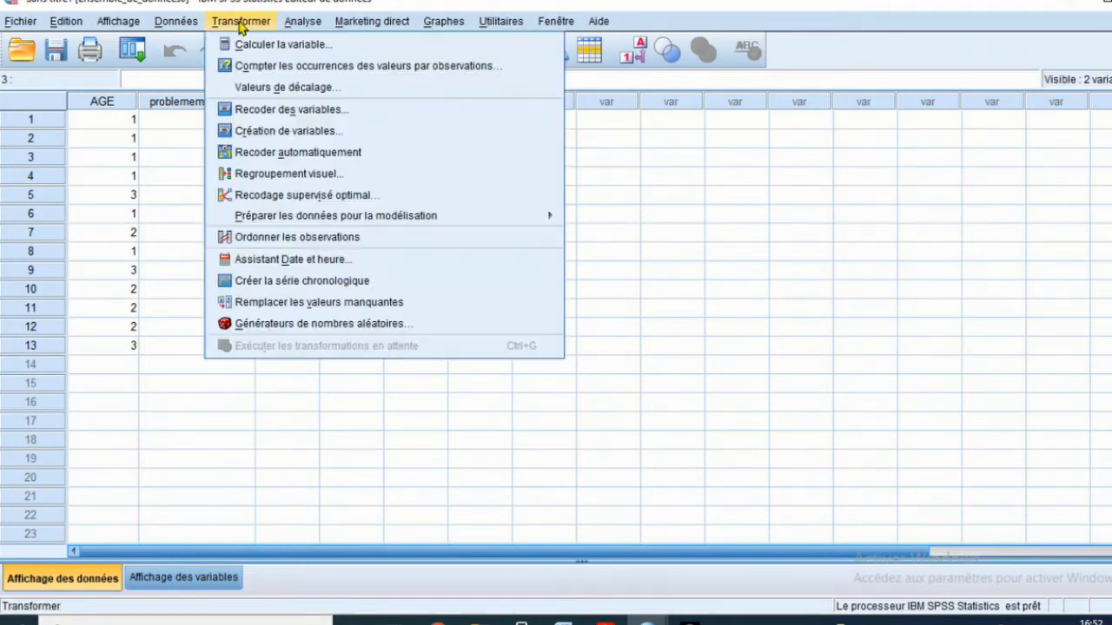
click(248, 106)
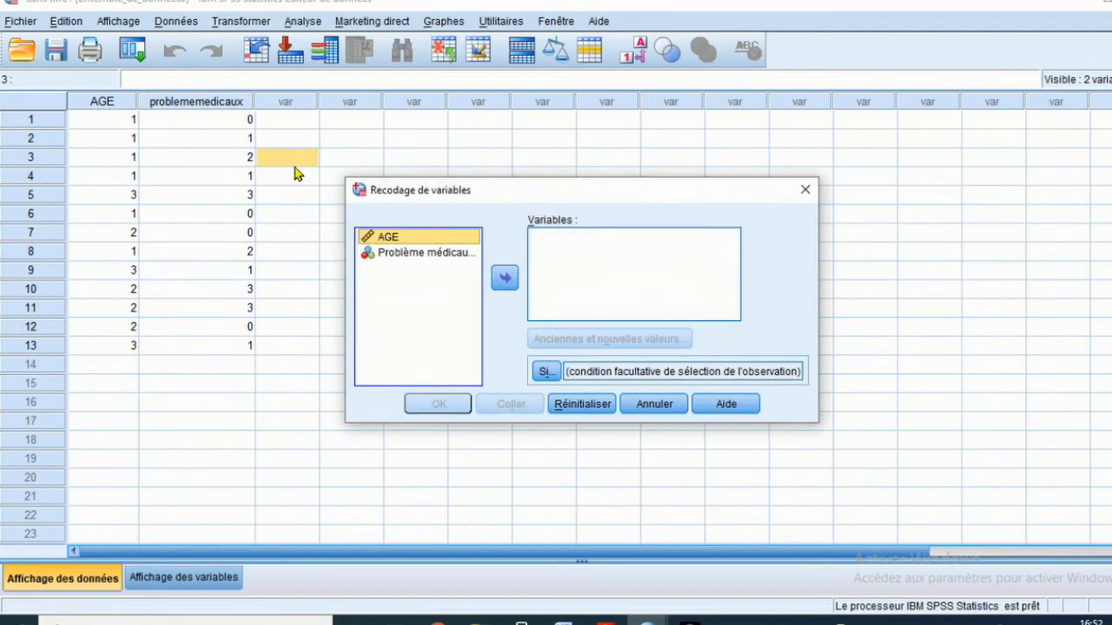
click(395, 255)
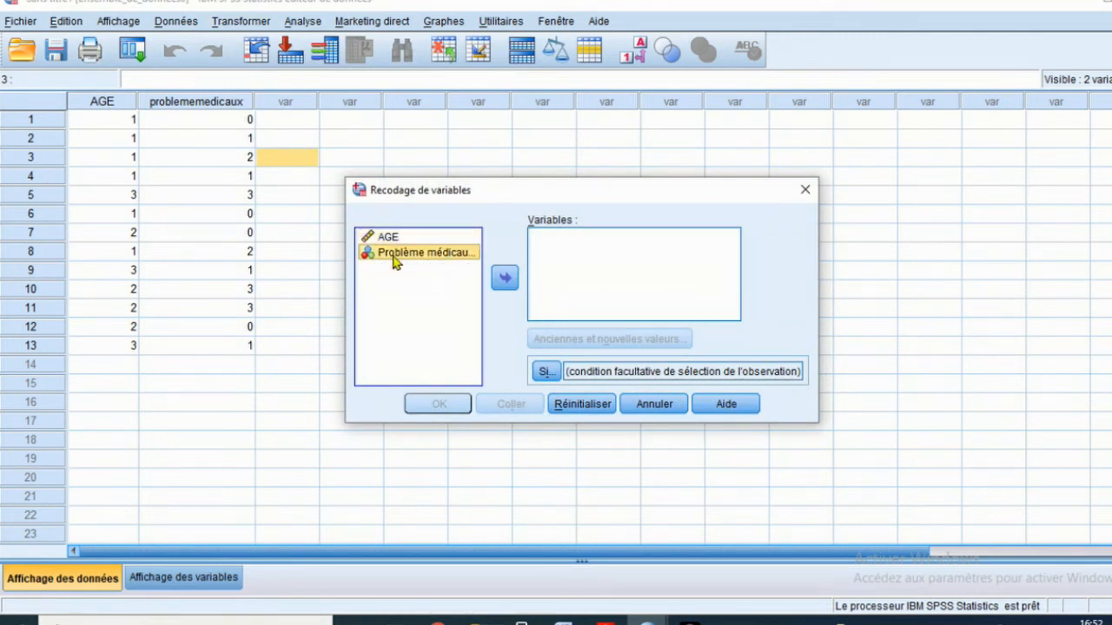
click(502, 280)
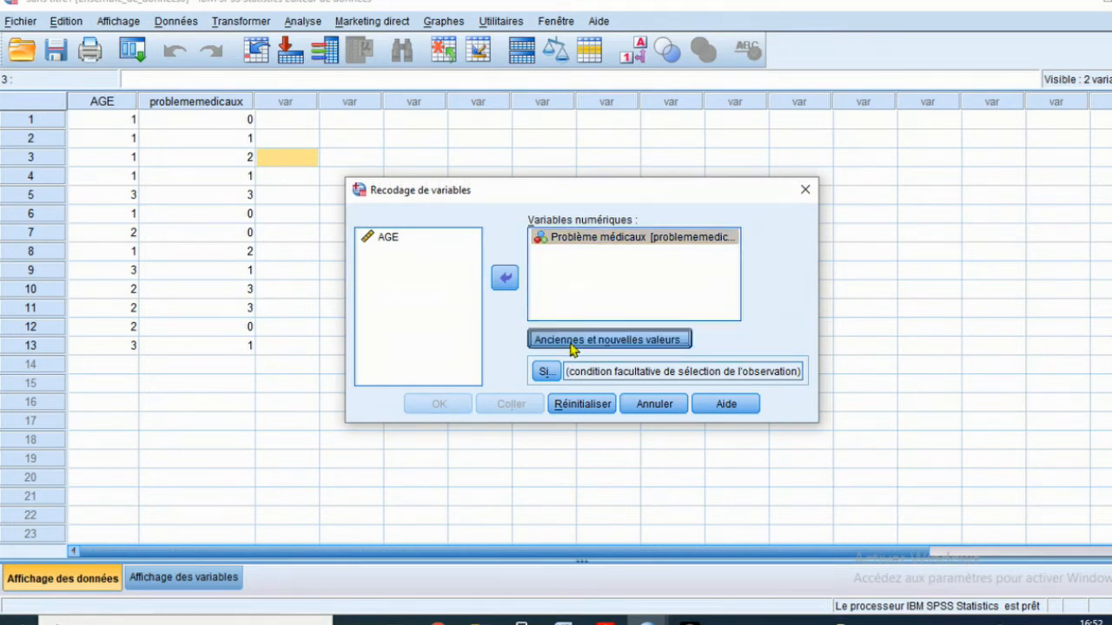
click(566, 338)
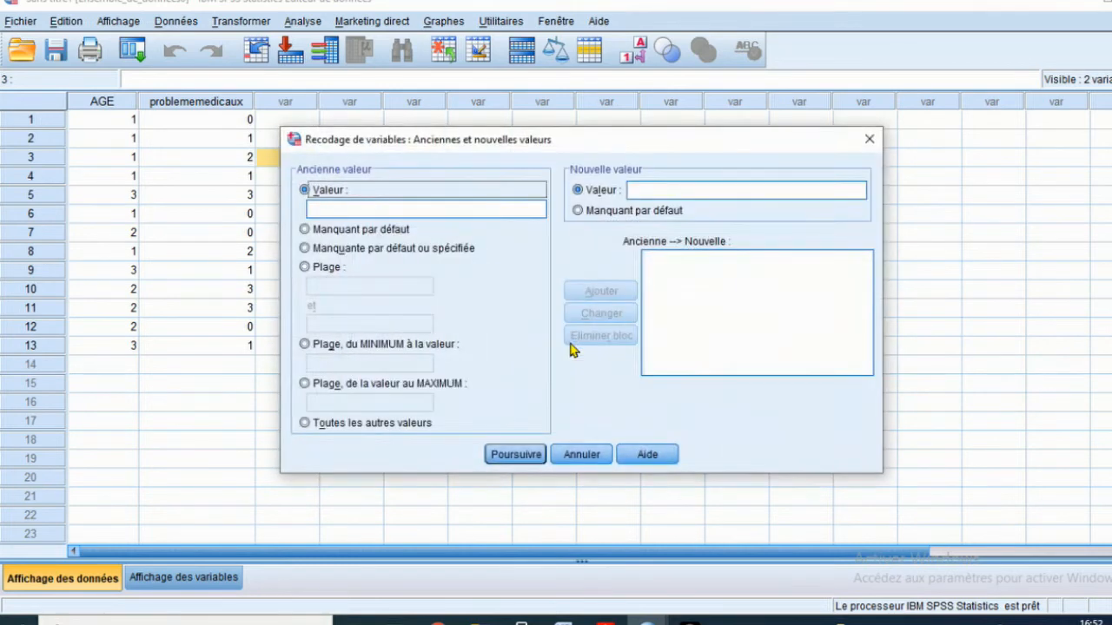
- Add recode rules for problememedicaux that keep the old value 0 as 0 and the old value 1 as 1
click(313, 208)
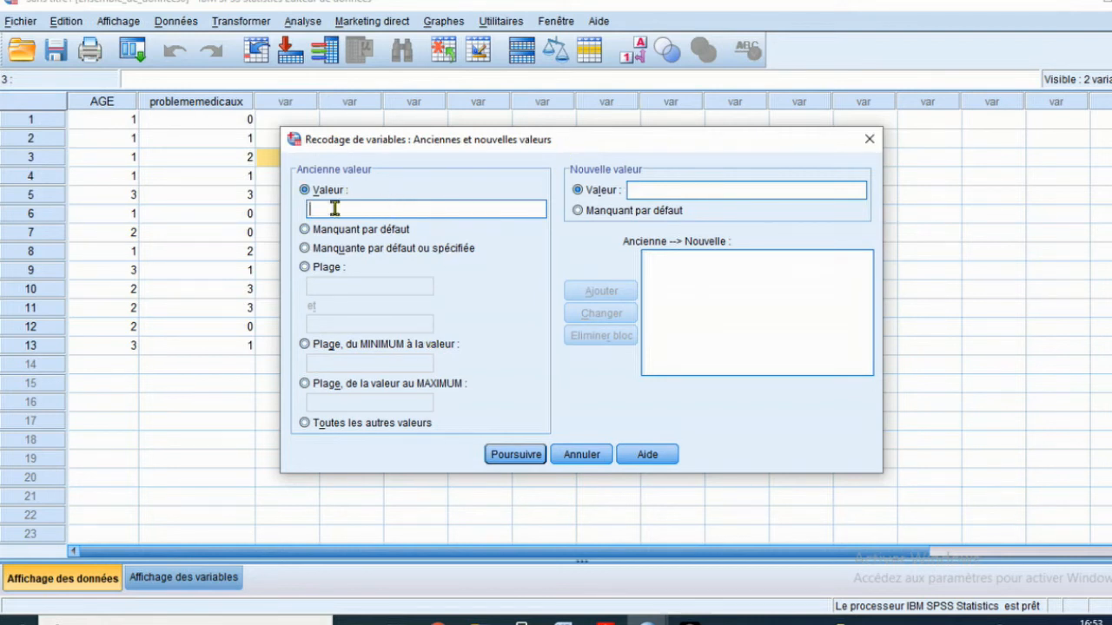
text(0)
click(650, 188)
text(0)
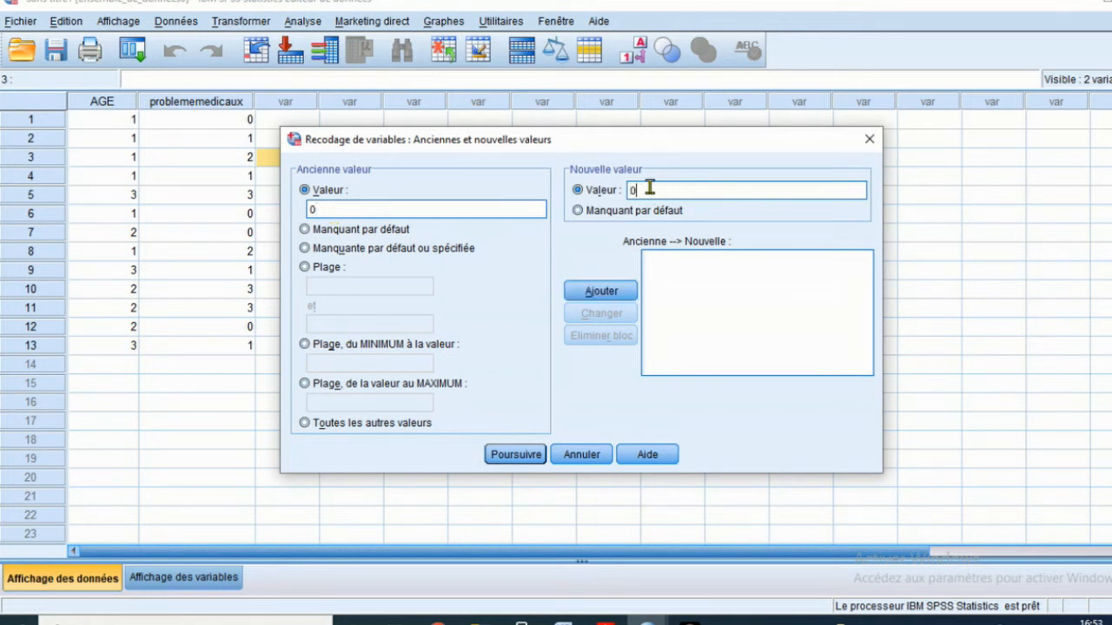
click(604, 292)
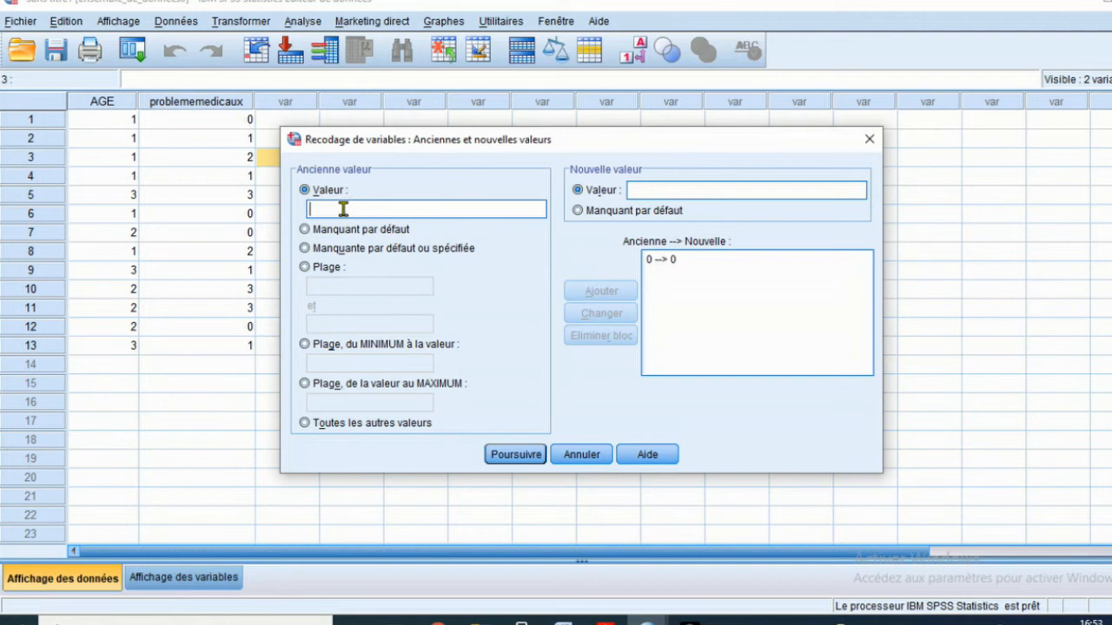
text(1)
click(637, 191)
text(1)
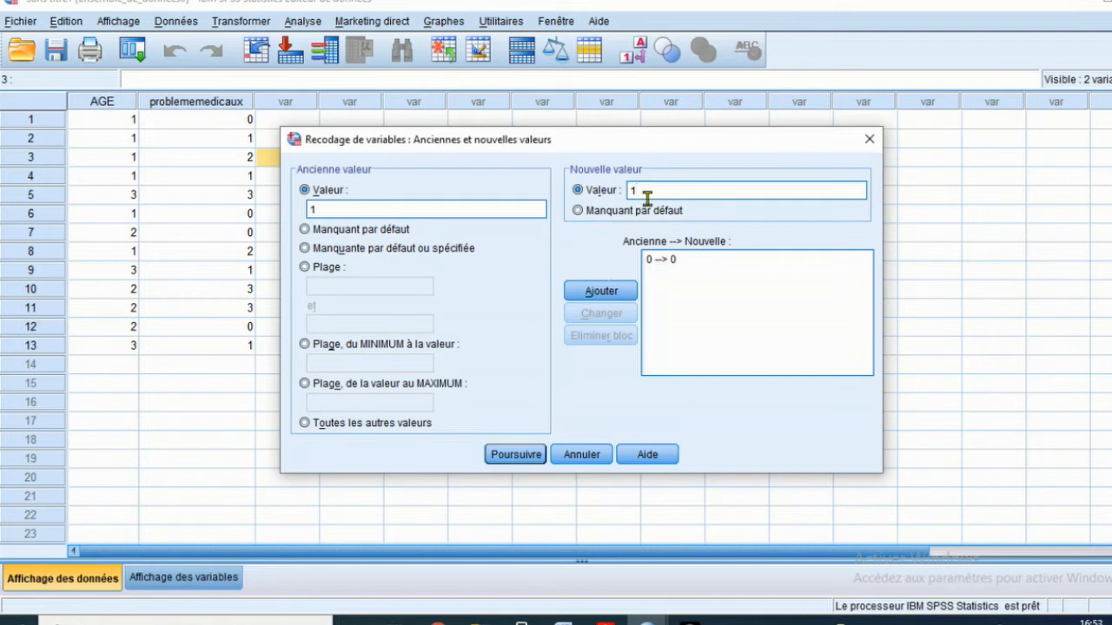
click(605, 296)
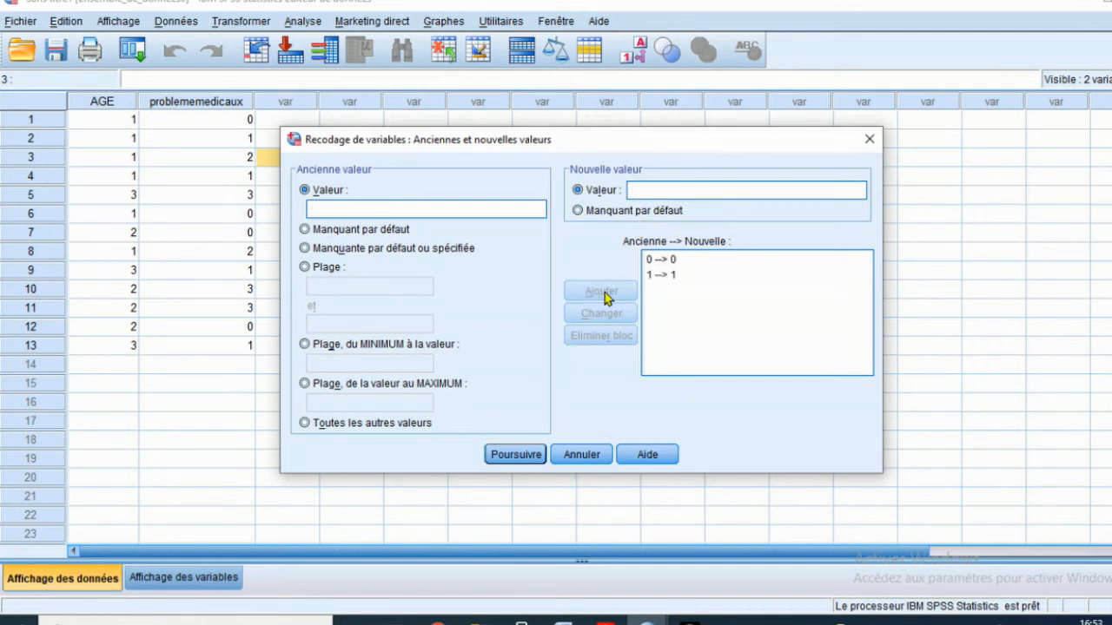
- Add recode rules for problememedicaux that turn the old values 2 and 3 into the new value 1
text(2)
click(644, 190)
text(1)
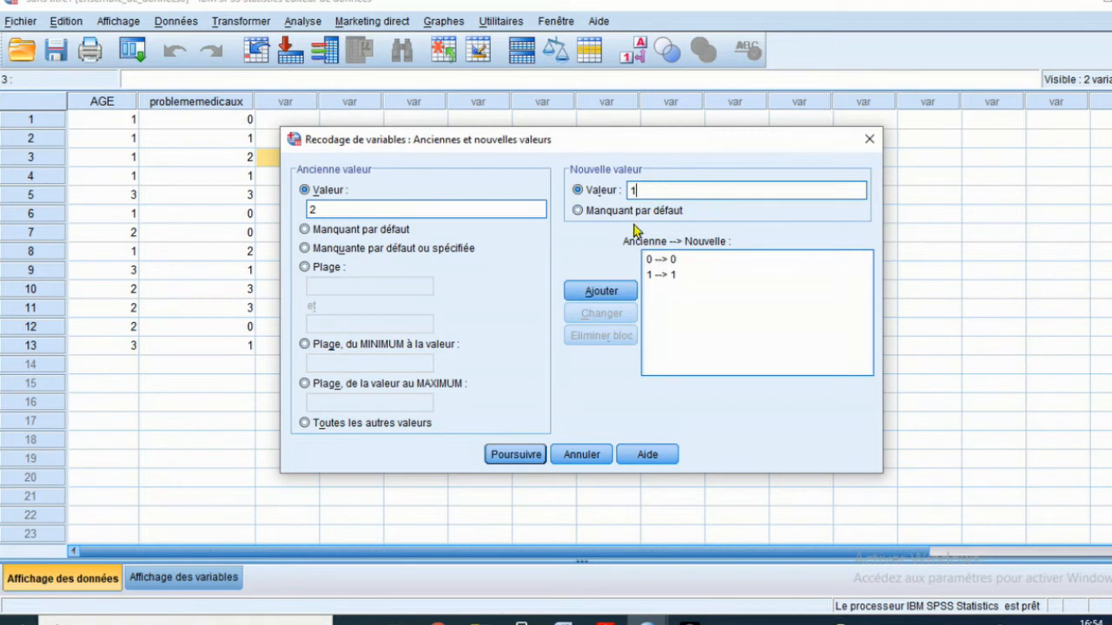
click(611, 297)
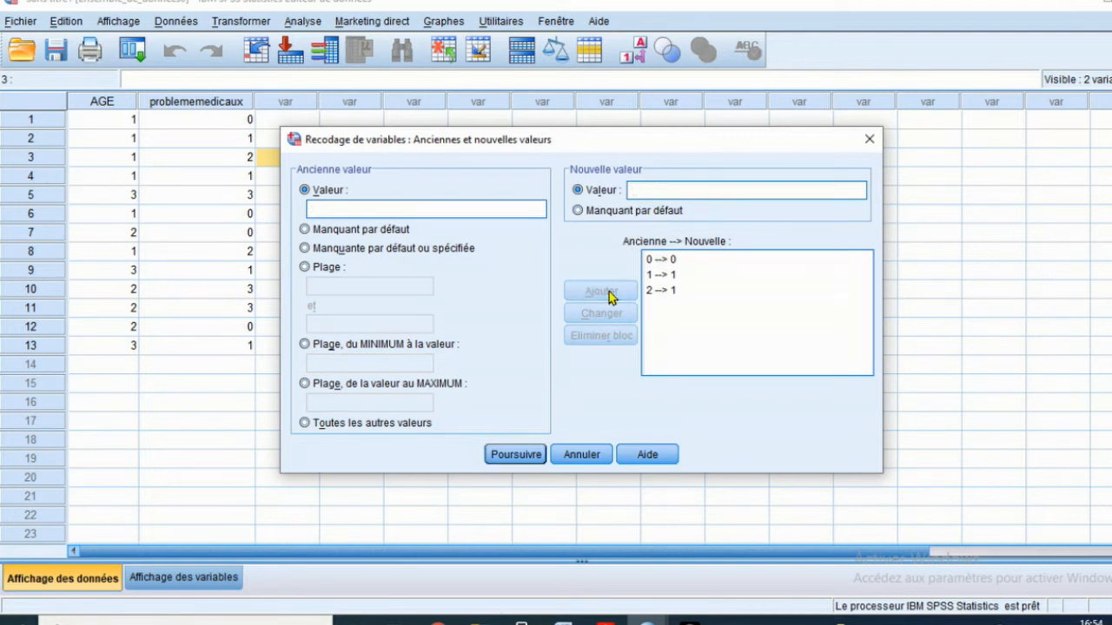
click(317, 211)
text(3)
click(636, 193)
text(1)
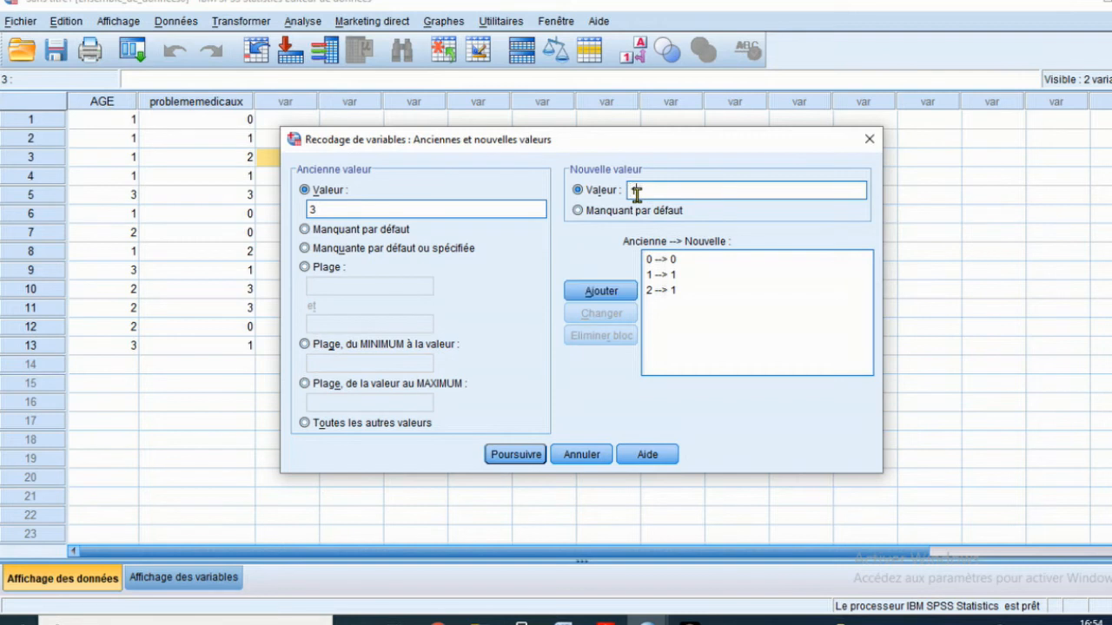
click(601, 292)
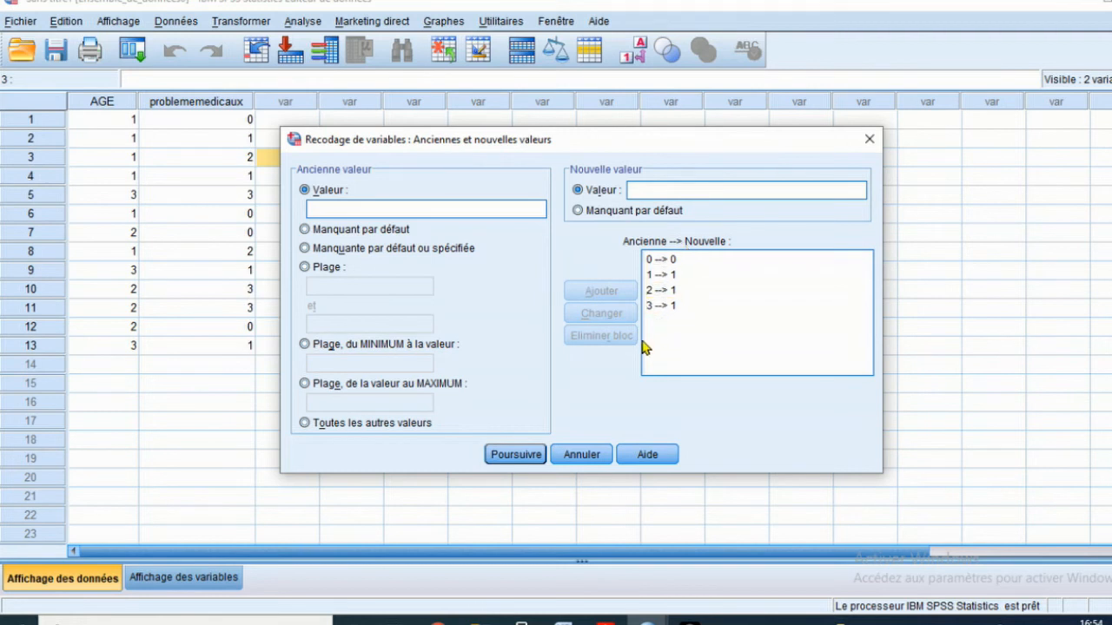
- Run the problememedicaux recode with the defined rules and show the value labels in the data editor
click(514, 458)
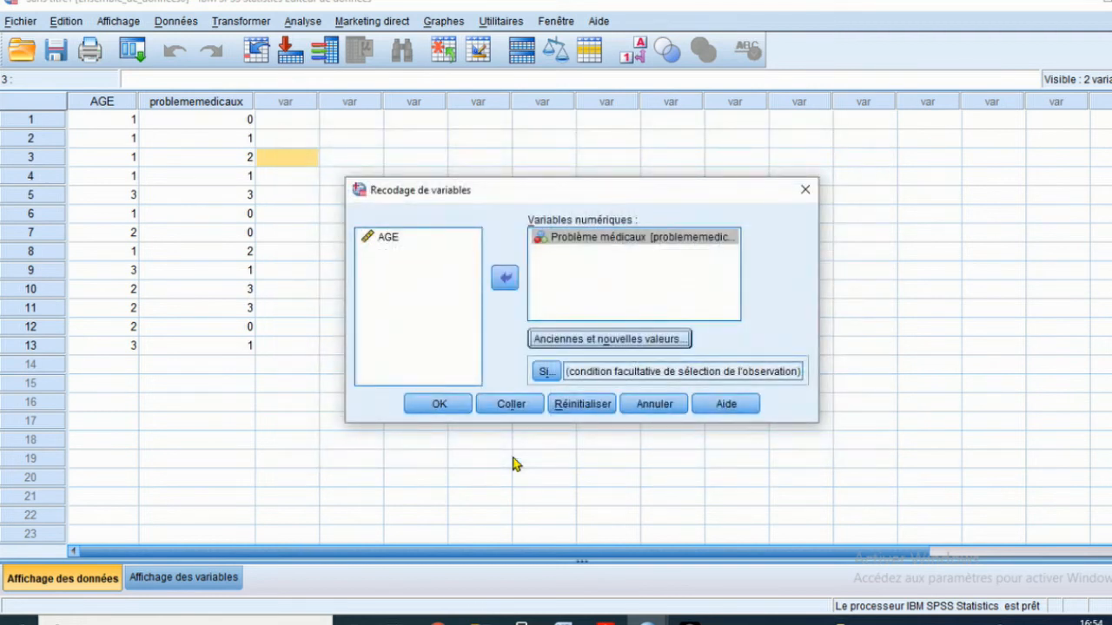
click(441, 407)
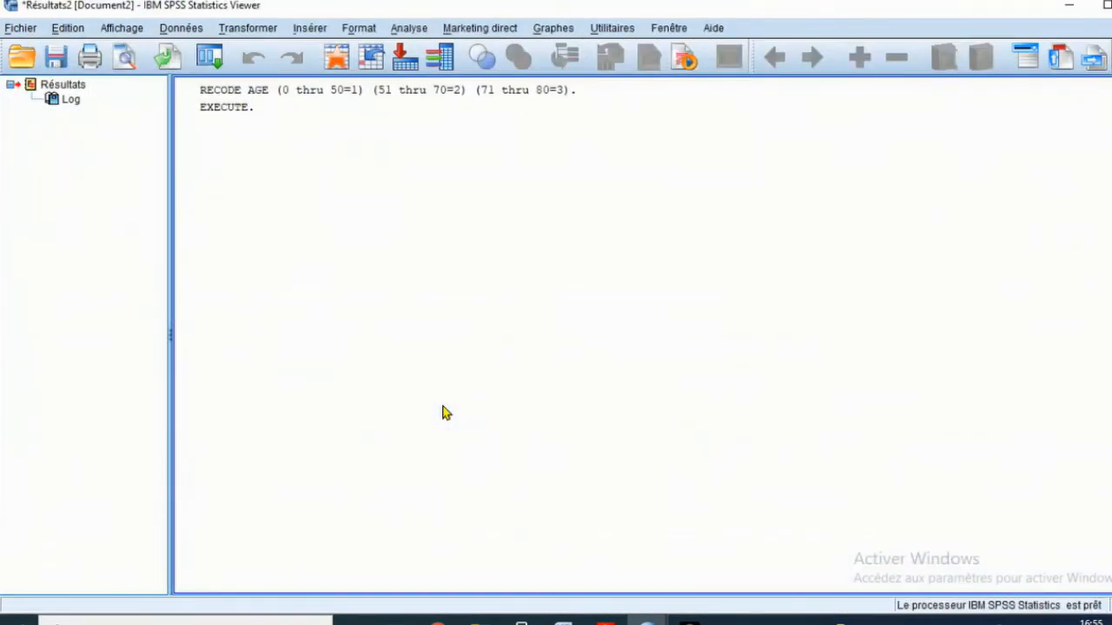
click(1067, 7)
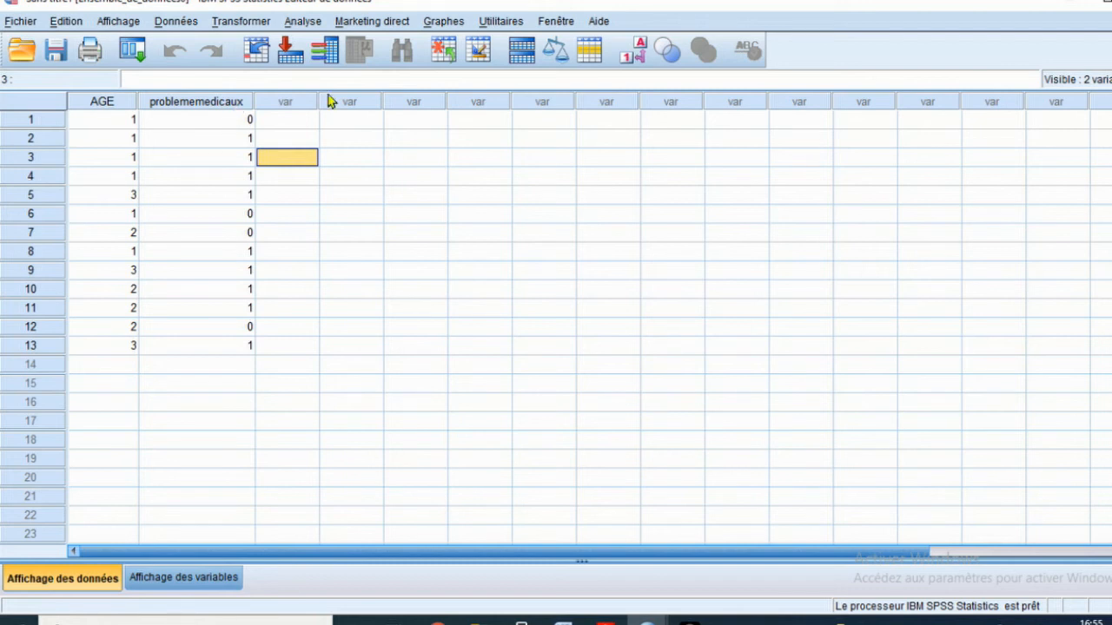
click(642, 55)
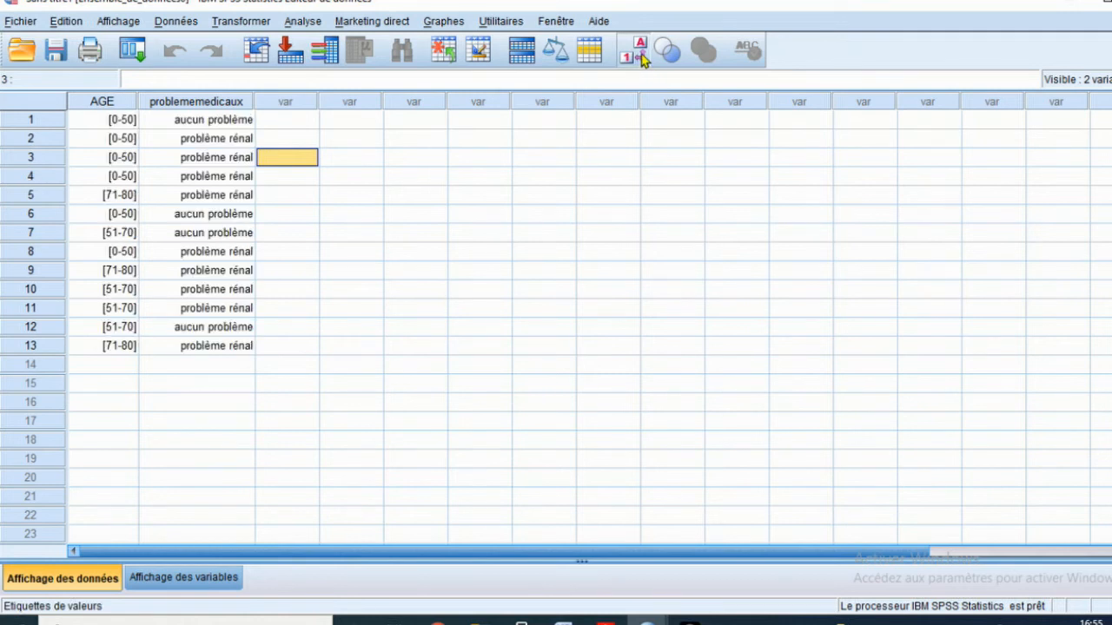
- Compare the numeric codes with the value labels in the data editor and open the value label definitions of problememedicaux
click(641, 55)
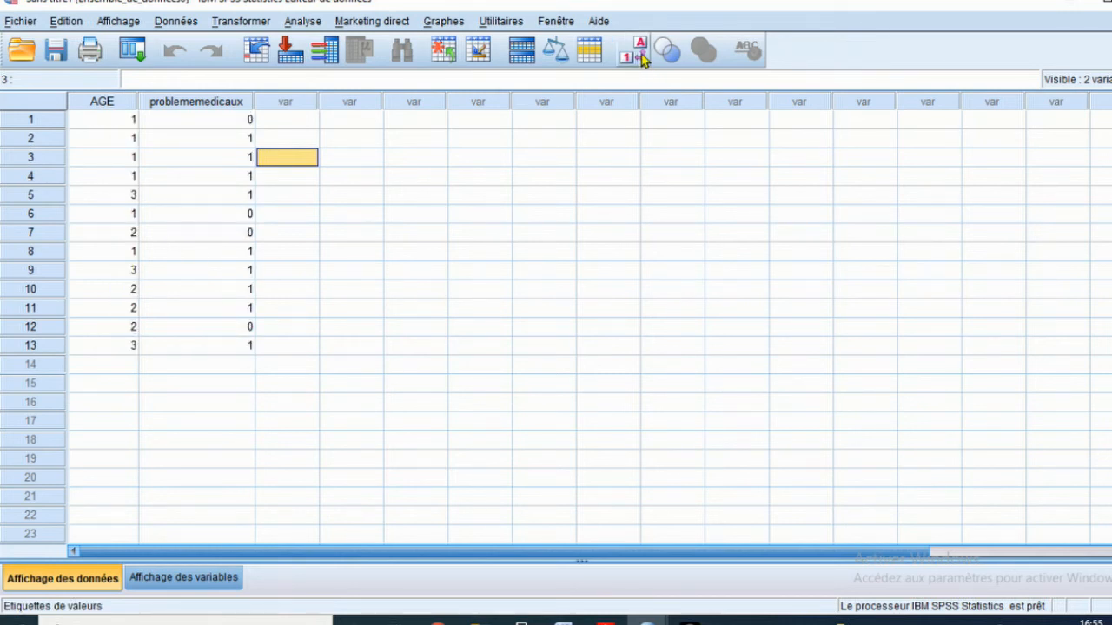
click(642, 55)
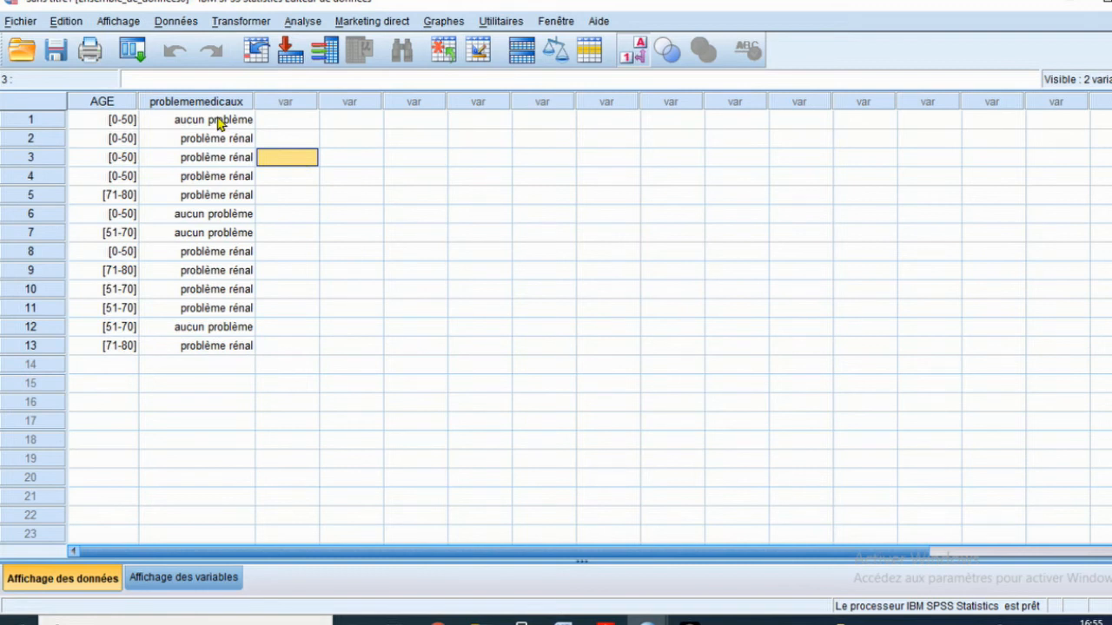
click(184, 578)
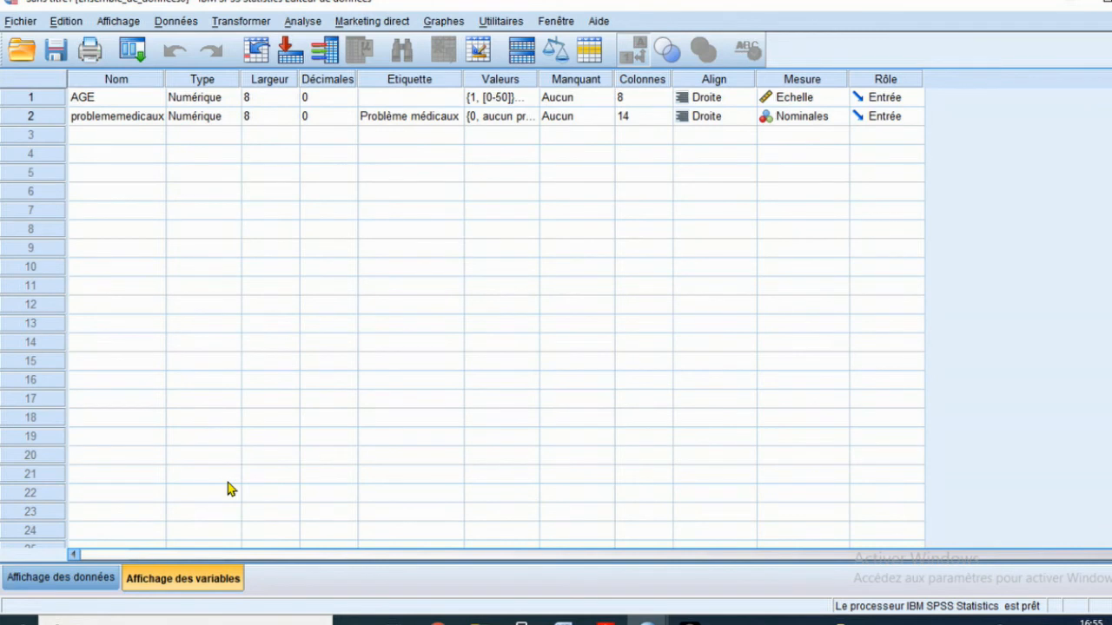
click(521, 116)
click(528, 116)
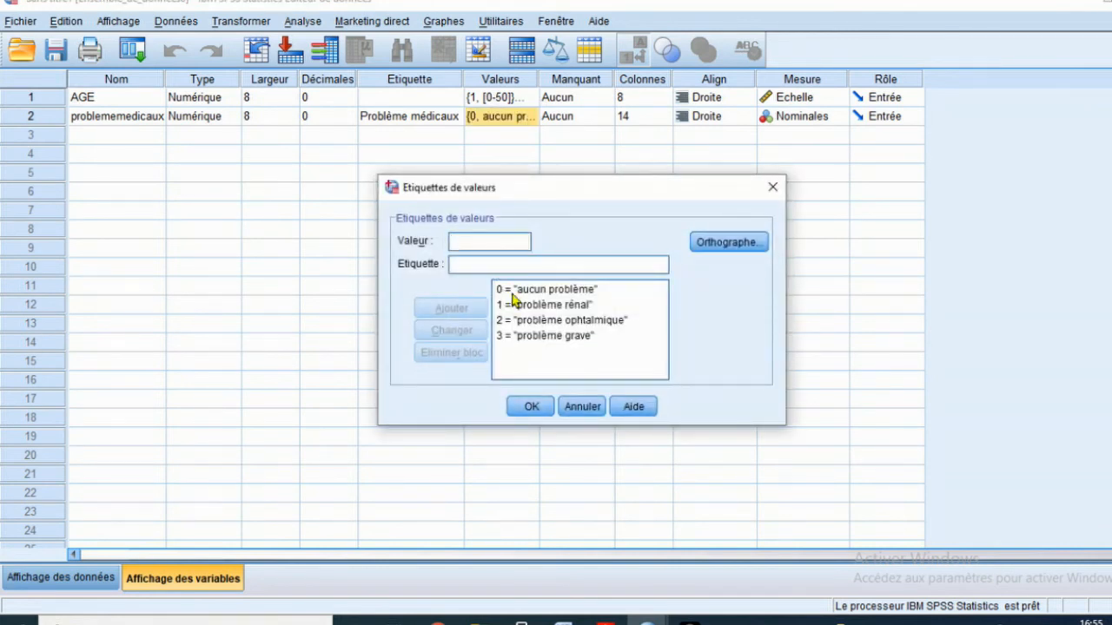
- Change the label of value 1 of problememedicaux to "problème médical"
click(511, 306)
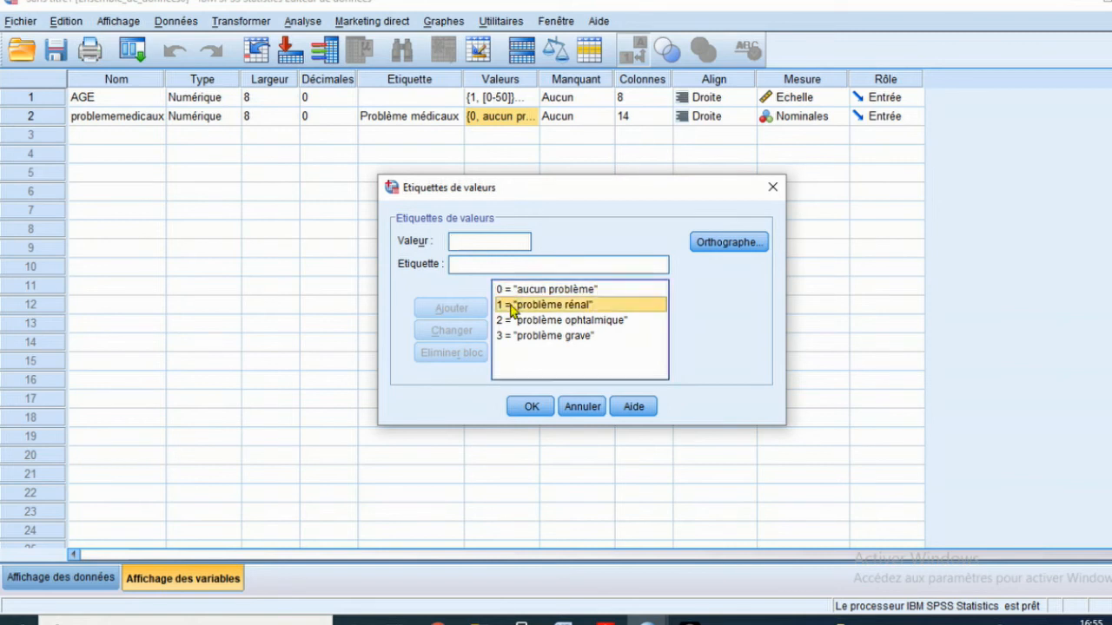
click(468, 247)
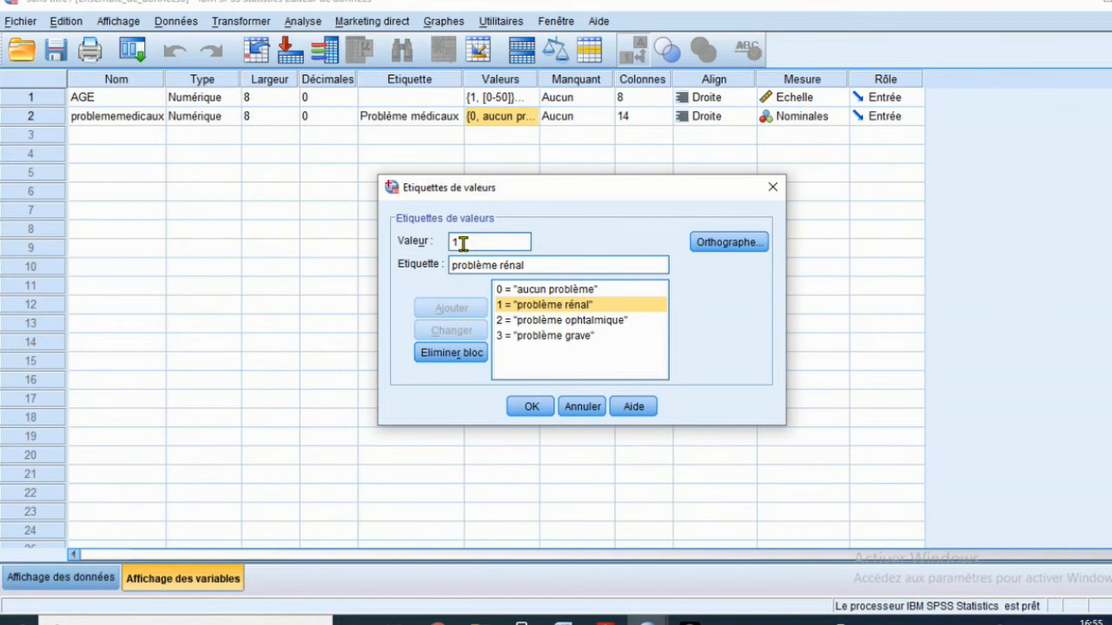
drag(535, 265, 455, 266)
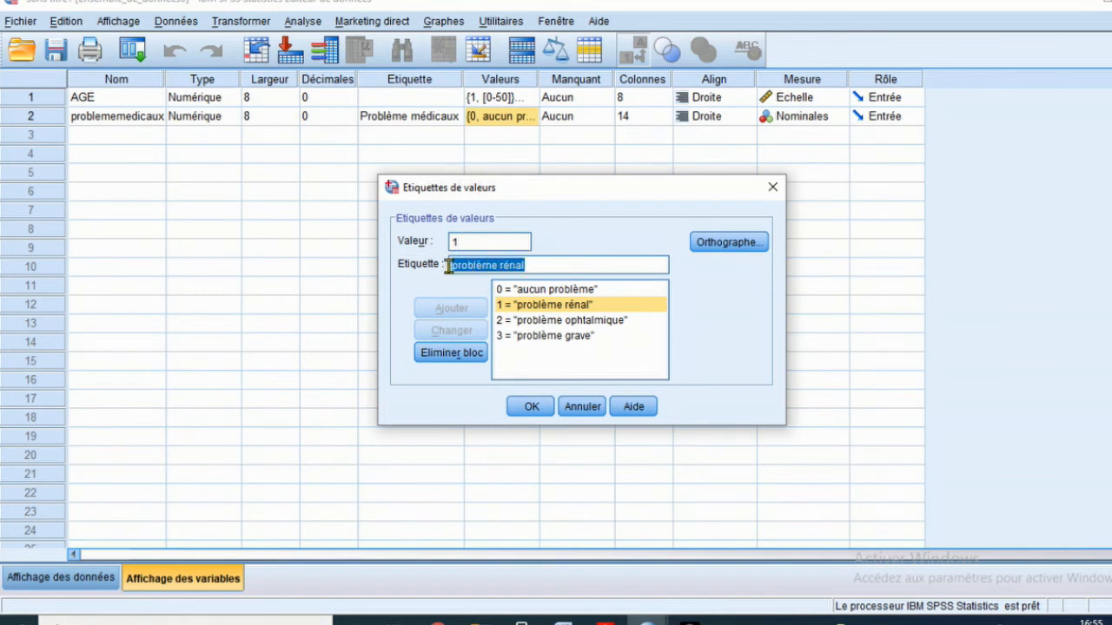
drag(547, 265, 501, 265)
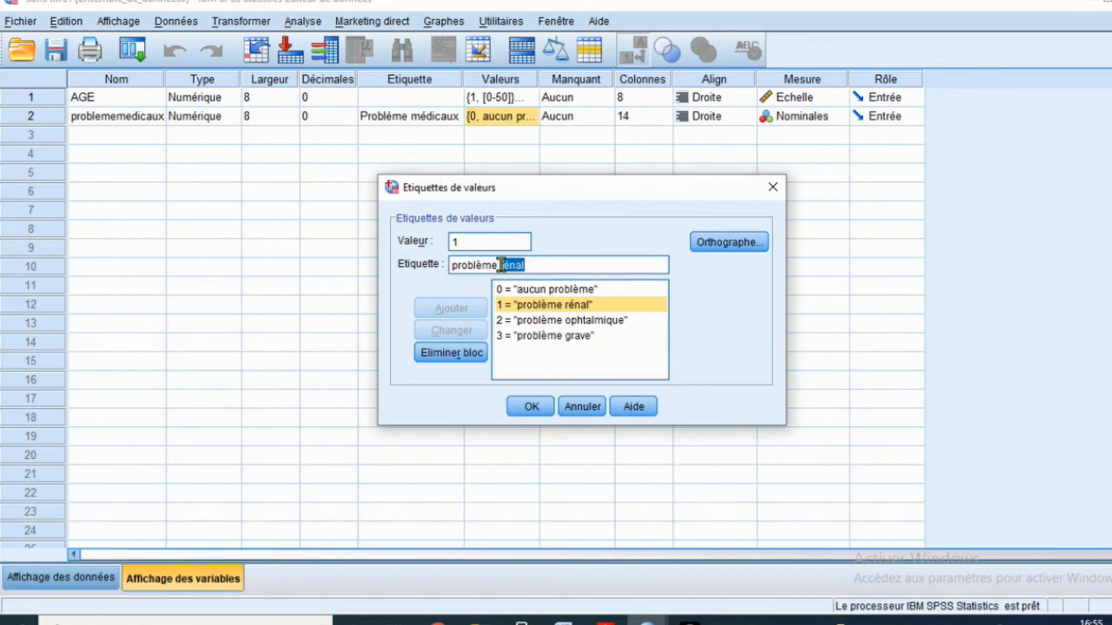
key(BackSpace)
text(m)
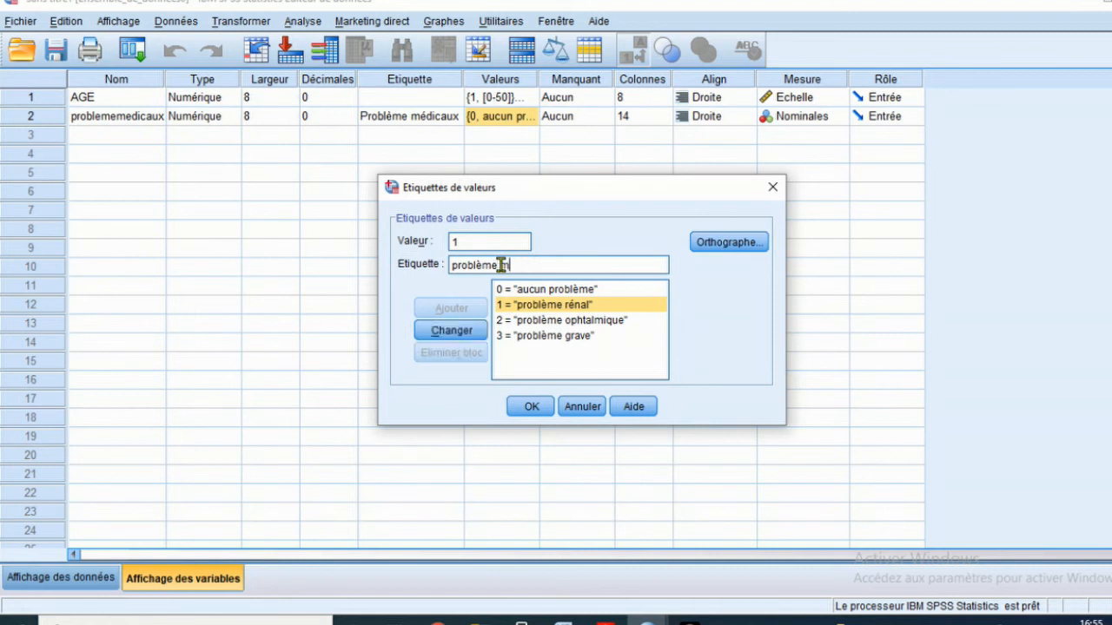
text(édical)
click(474, 336)
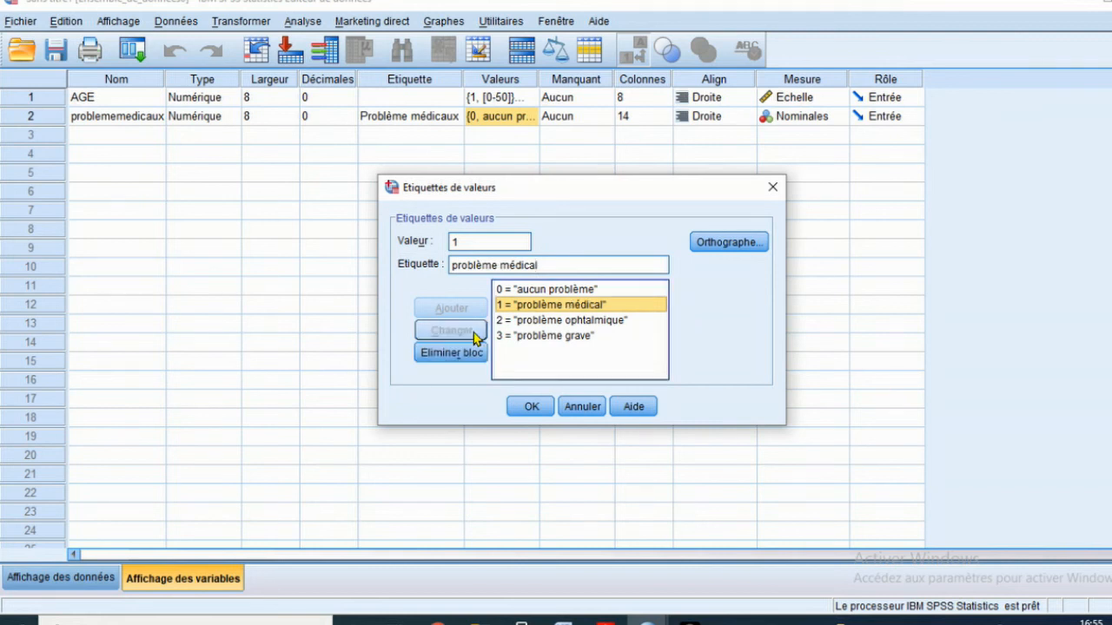
- Reassign the label "problème ophtalmique" from value 2 to value 1, replacing the label already defined for that value
click(526, 320)
double_click(452, 241)
text(1)
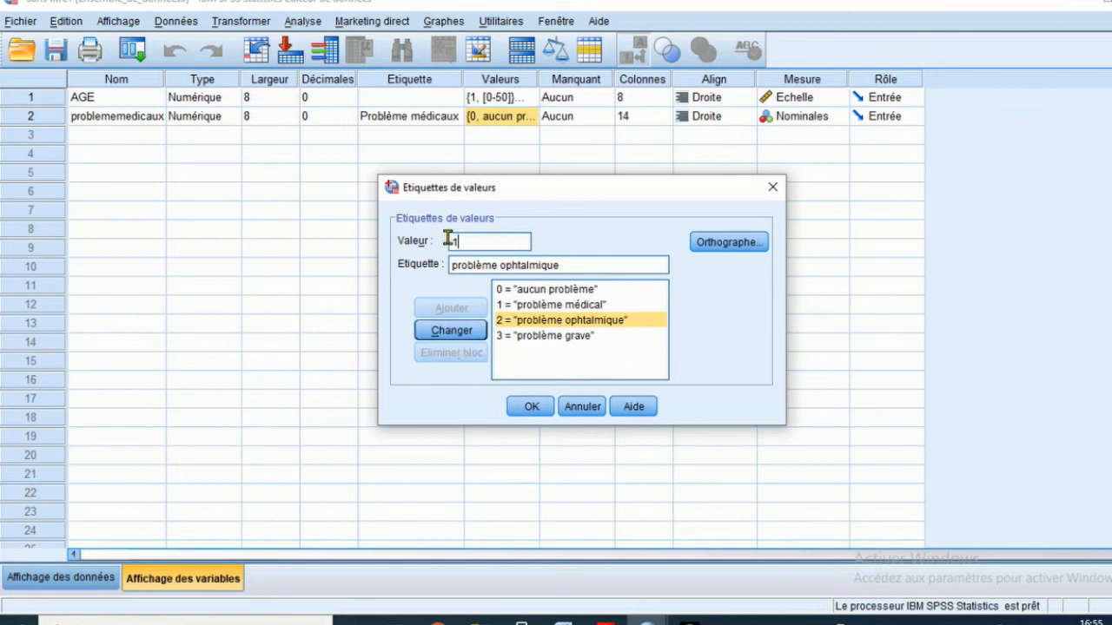
click(453, 334)
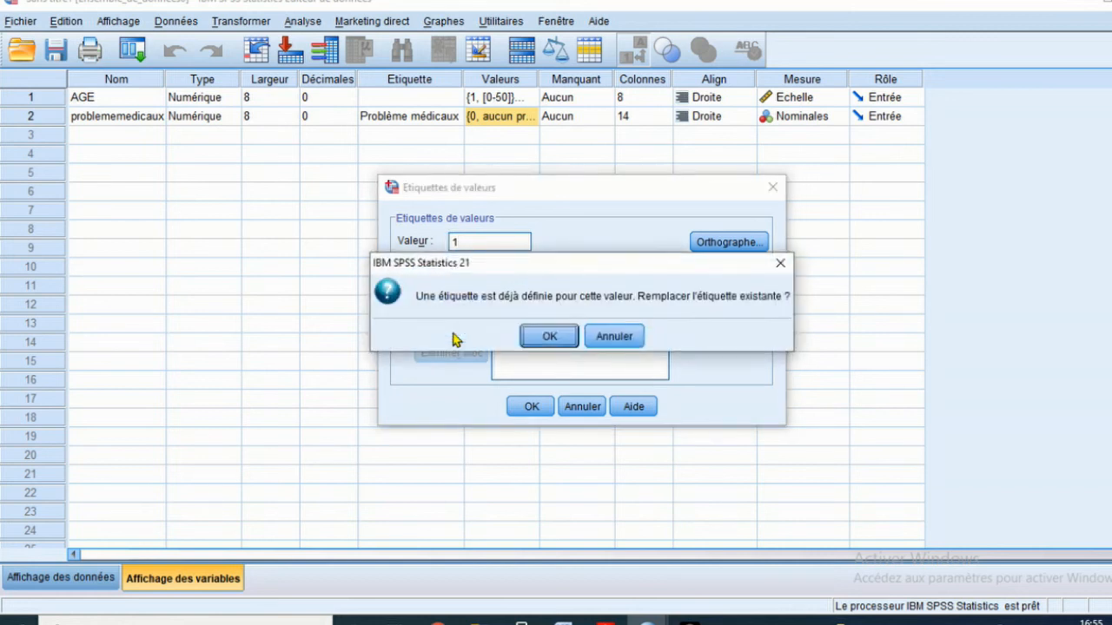
click(547, 336)
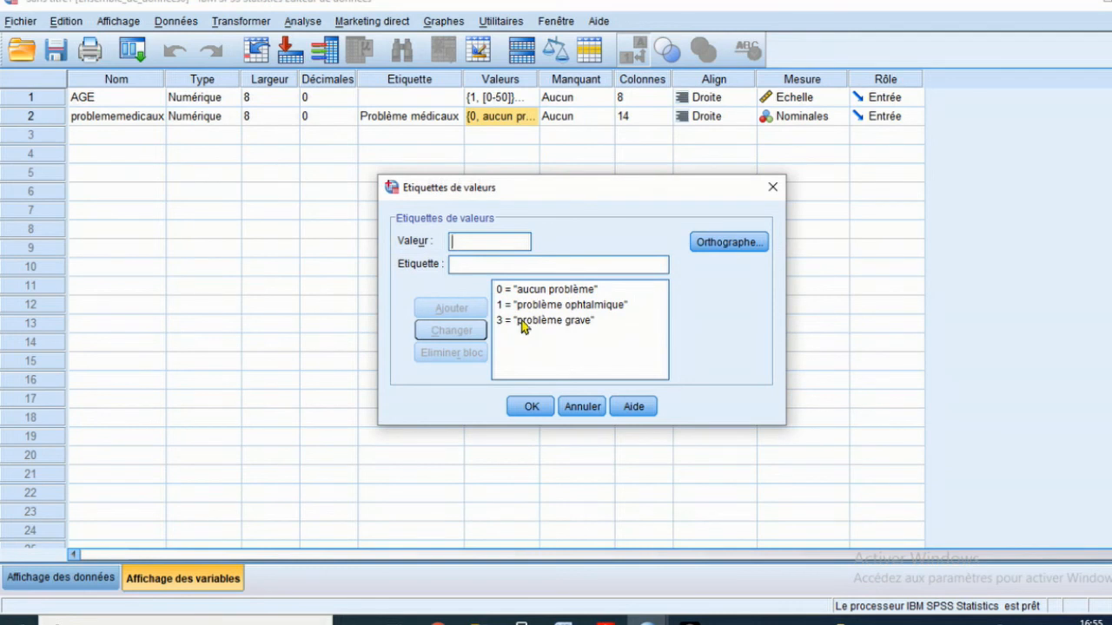
- Reassign the label "problème grave" from value 3 to value 1, replacing the label already defined for that value
click(525, 326)
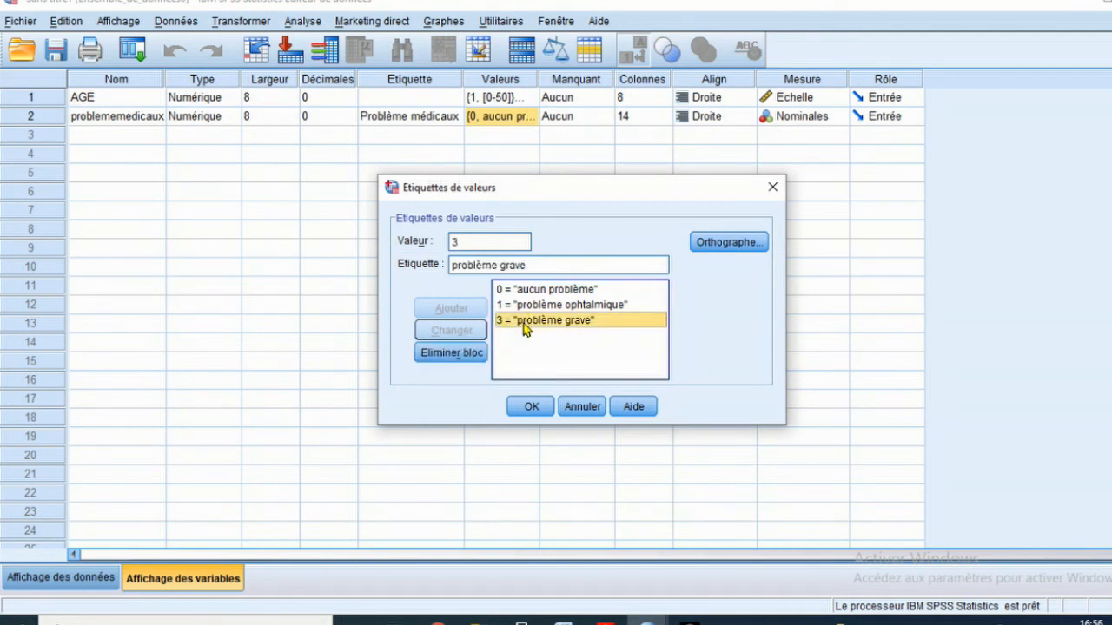
double_click(525, 265)
click(460, 242)
drag(460, 241, 451, 241)
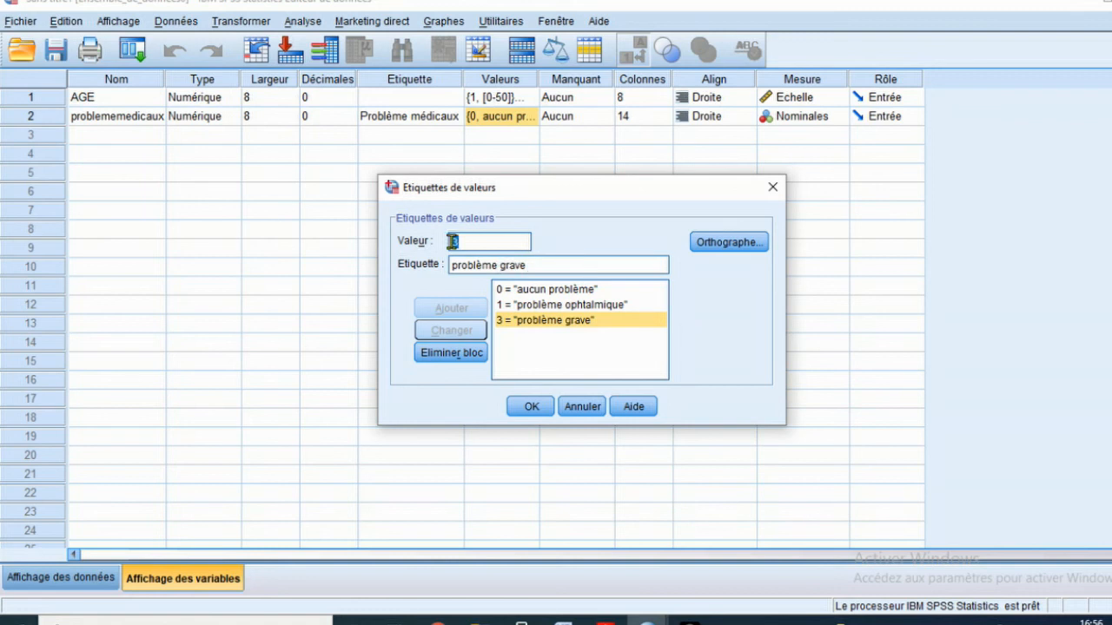
text(1)
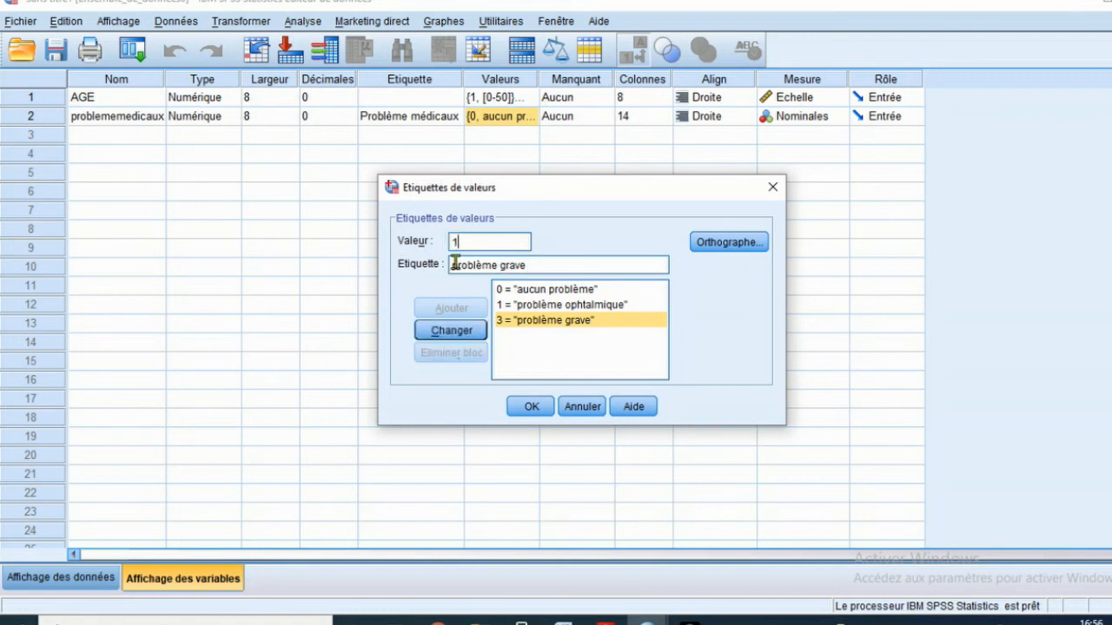
click(497, 323)
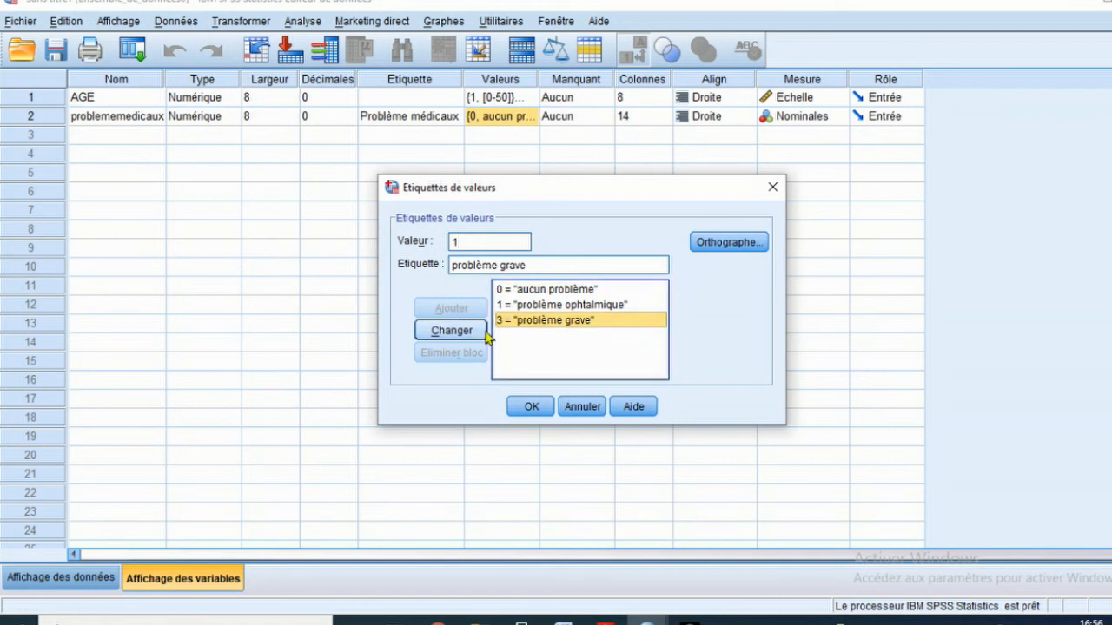
click(485, 335)
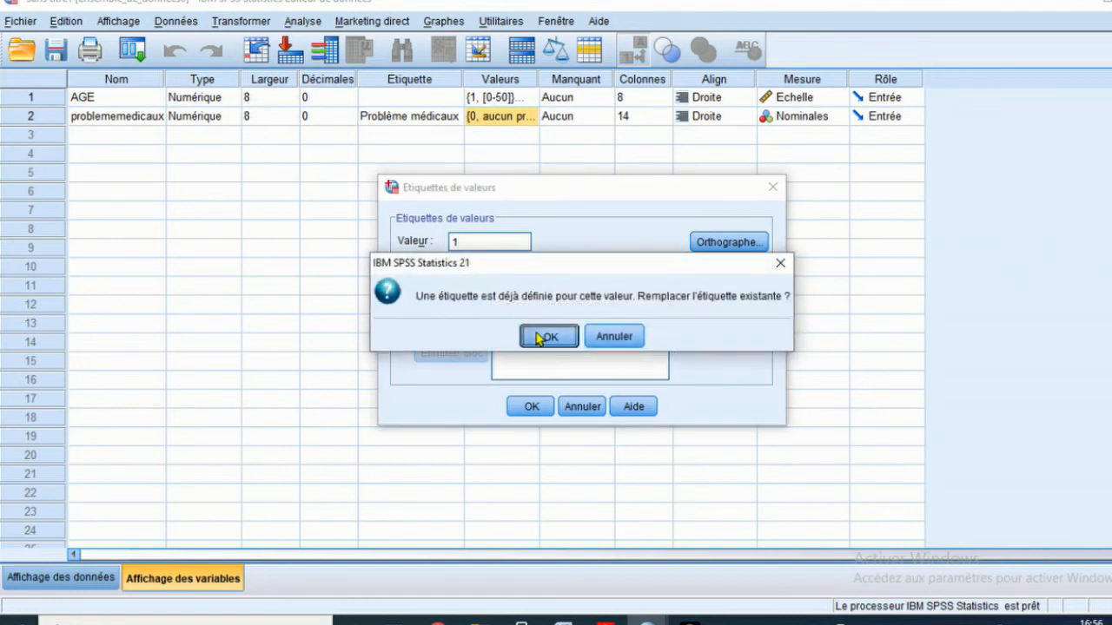
click(534, 336)
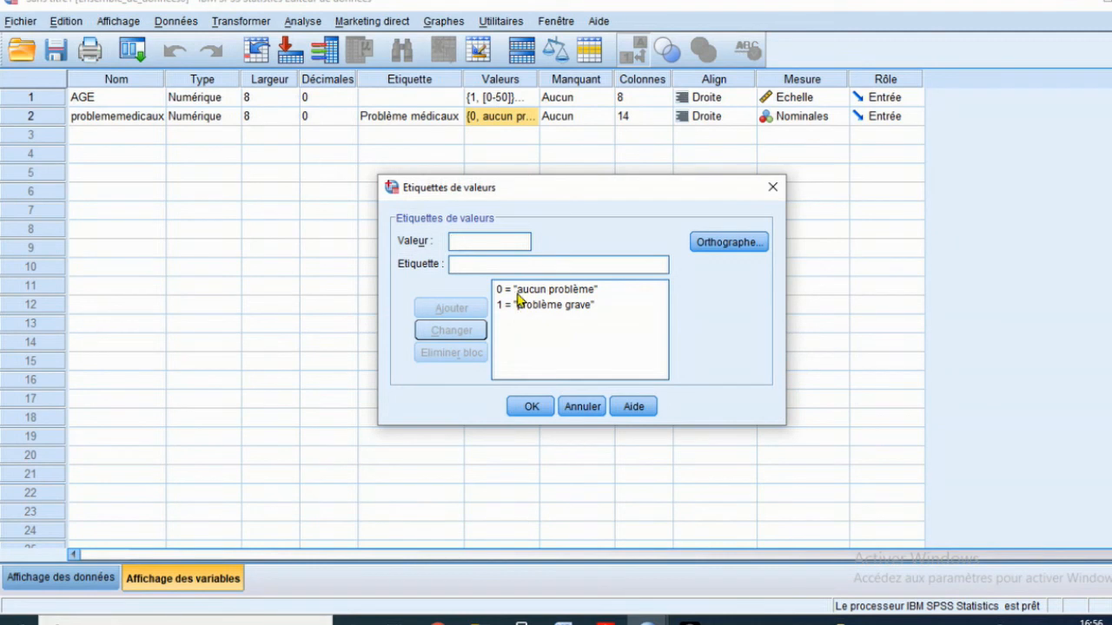
- Relabel value 1 of problememedicaux from "problème grave" to "problème médical" and apply the value labels
click(511, 293)
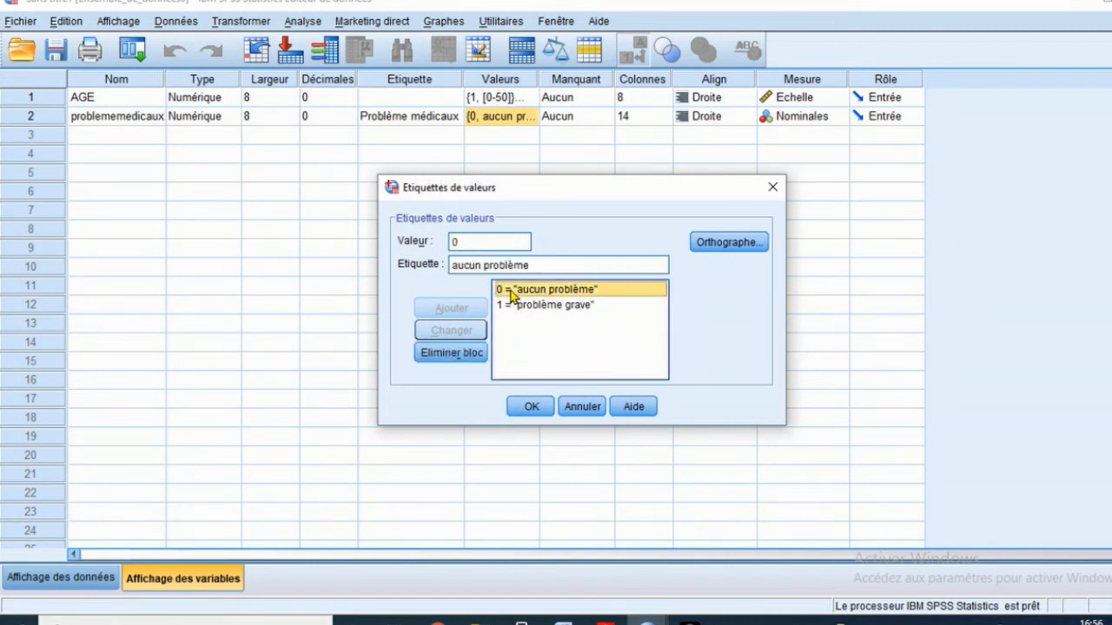
click(525, 305)
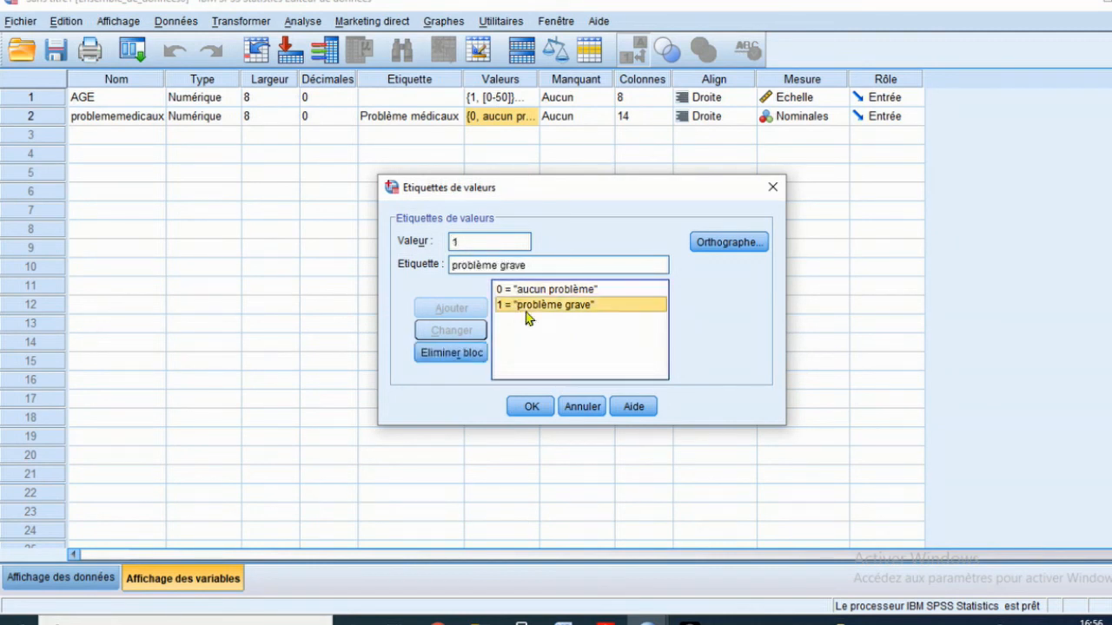
drag(531, 265, 501, 266)
text(médical)
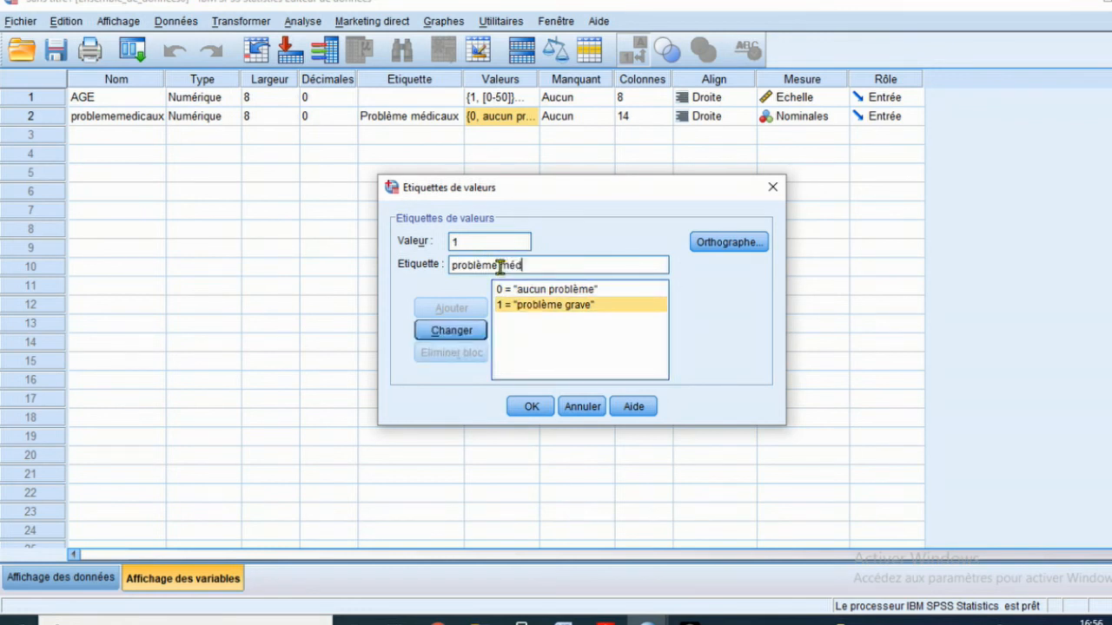
click(463, 330)
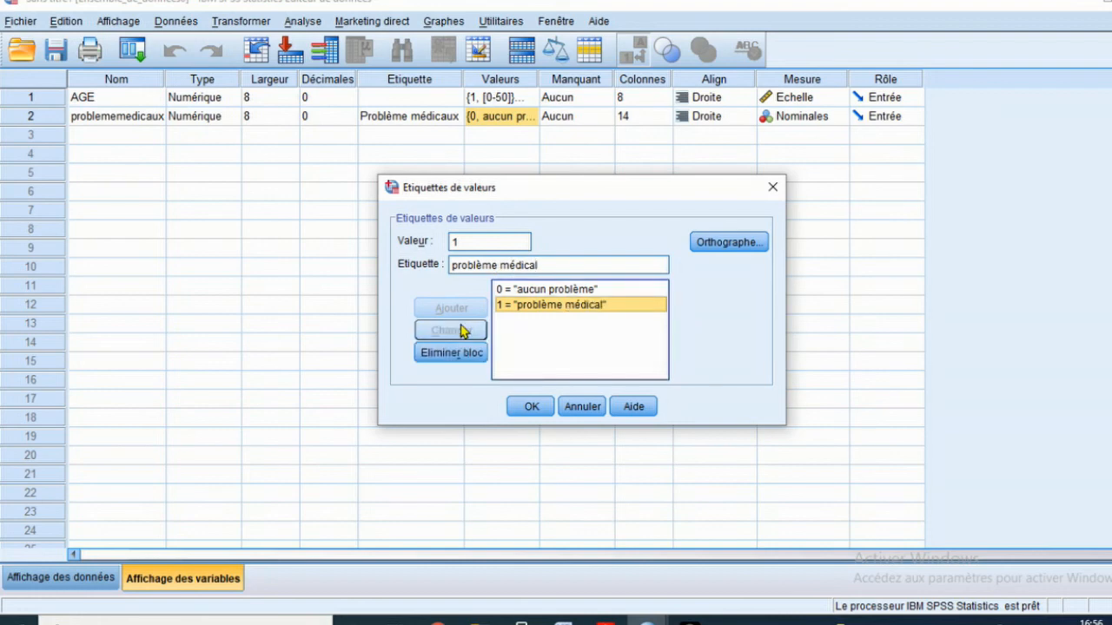
click(531, 406)
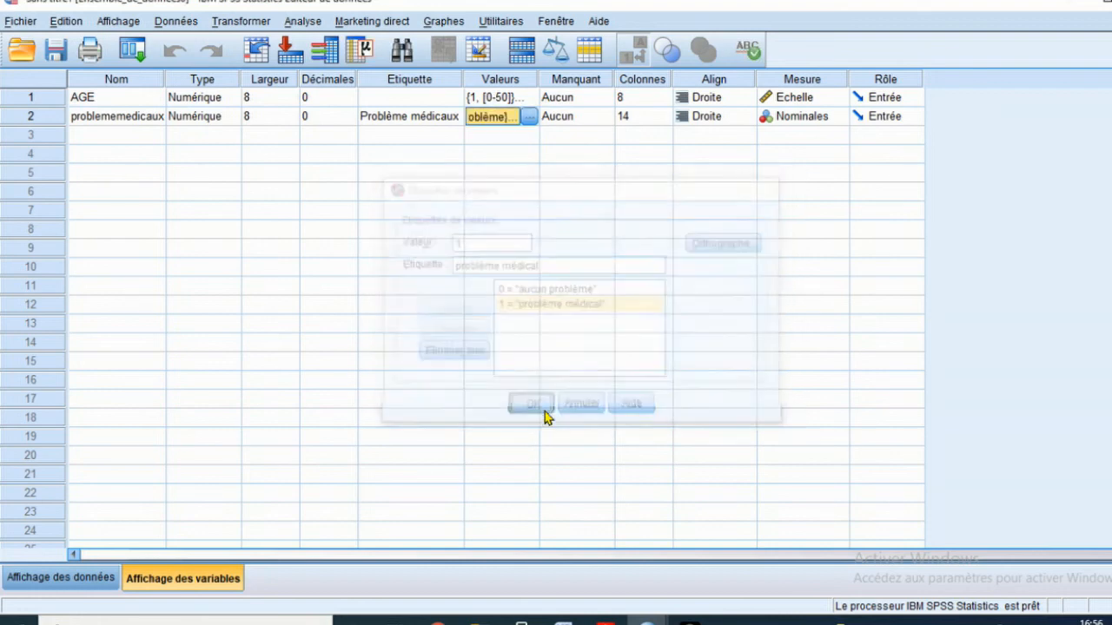
- Check the AGE and problememedicaux columns in the data view, with value labels and as numeric codes
click(88, 579)
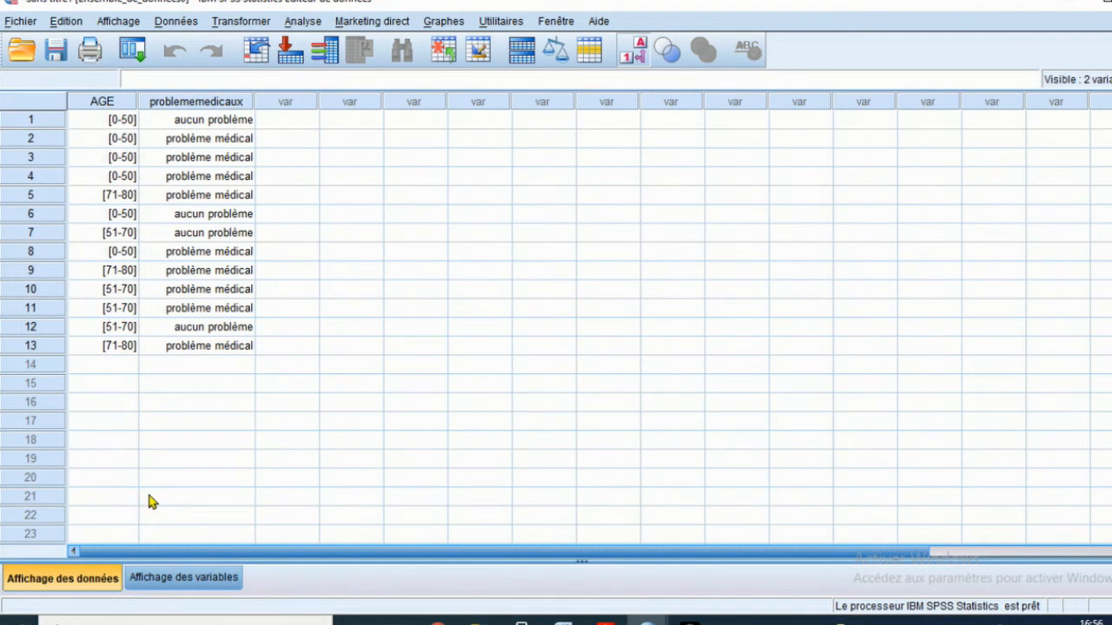
click(624, 65)
click(624, 65)
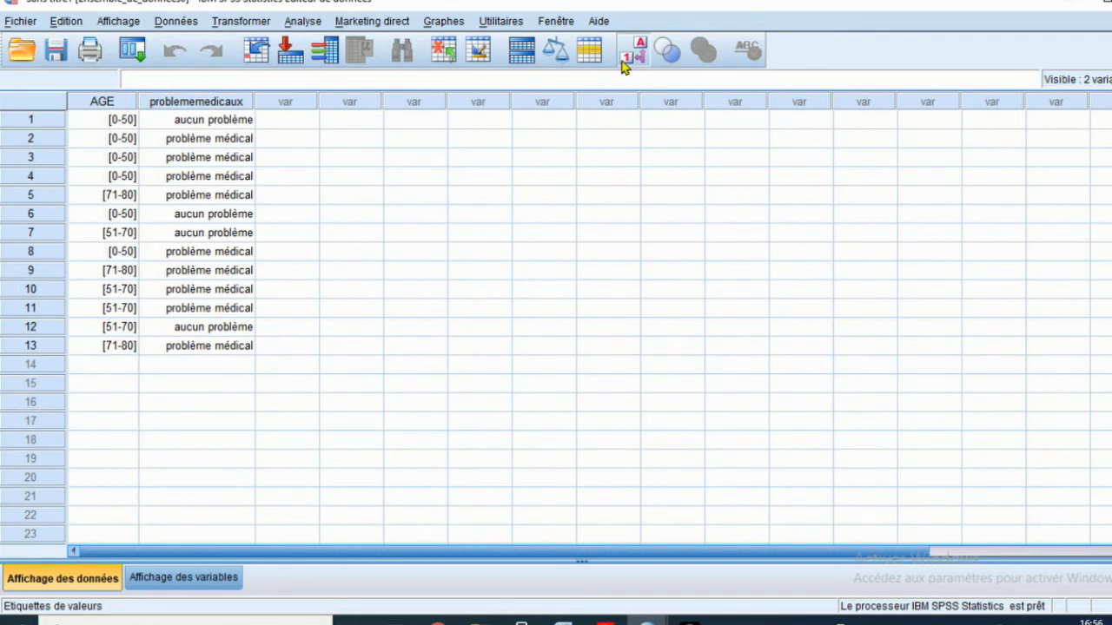
click(624, 65)
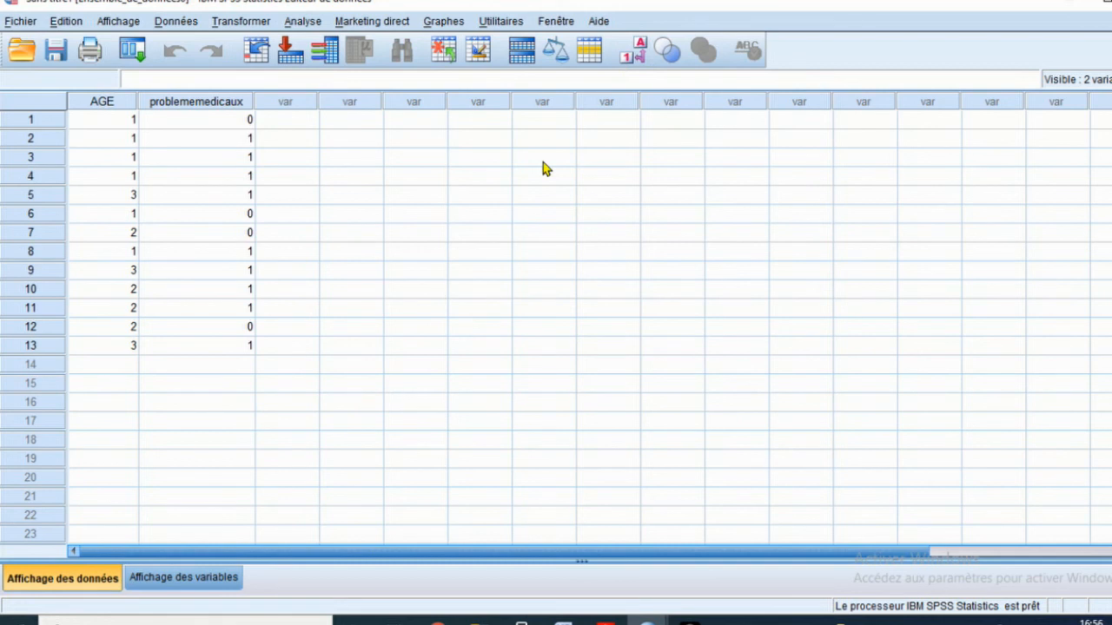
click(94, 103)
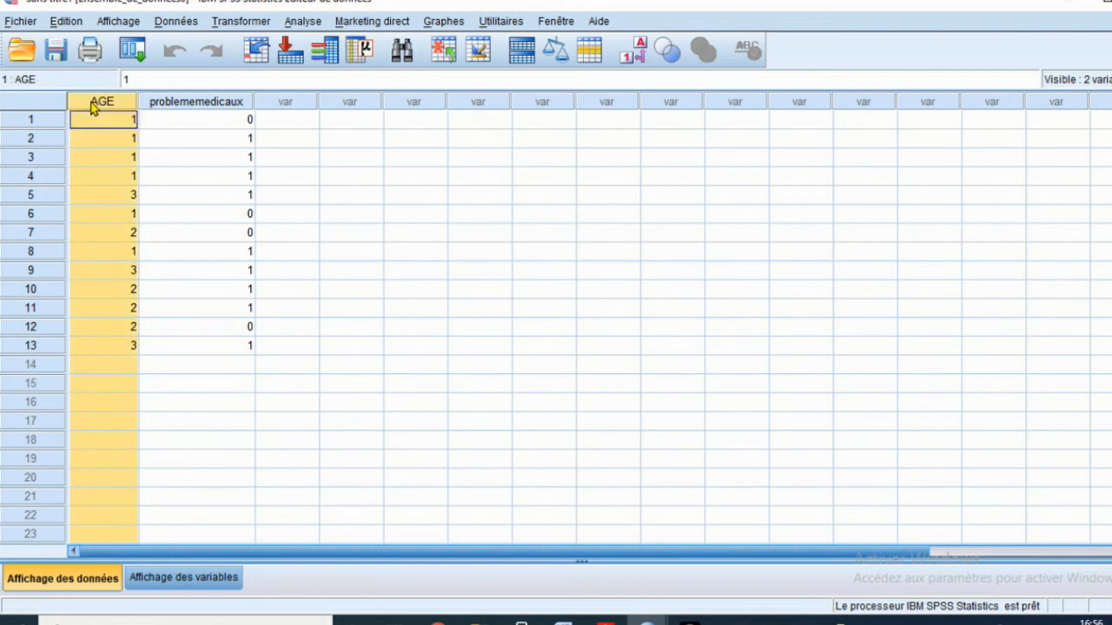
click(174, 105)
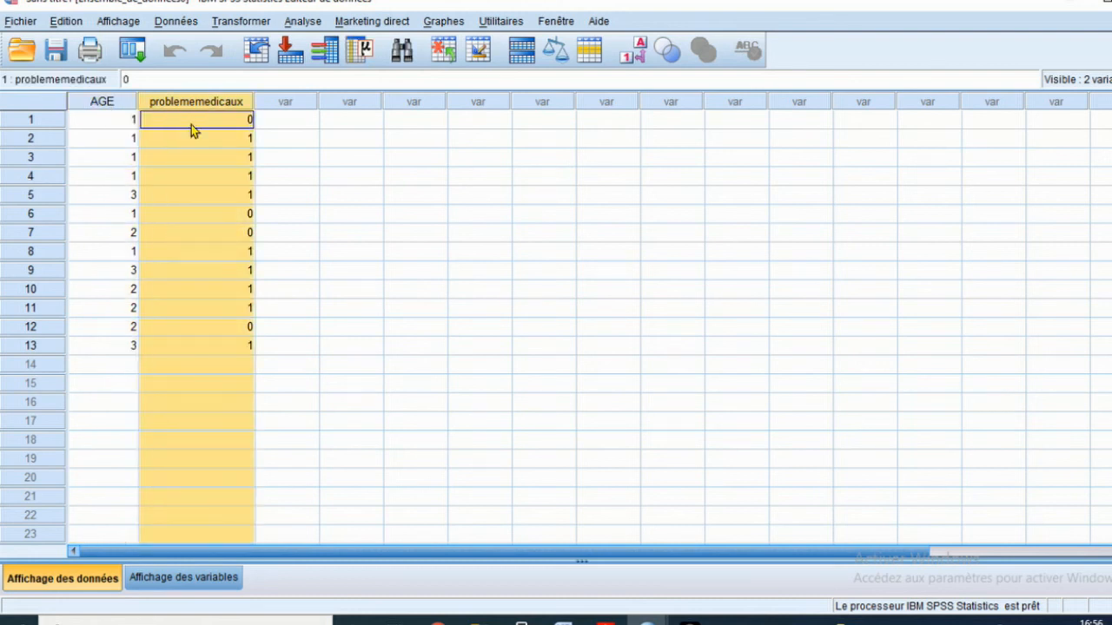
click(351, 345)
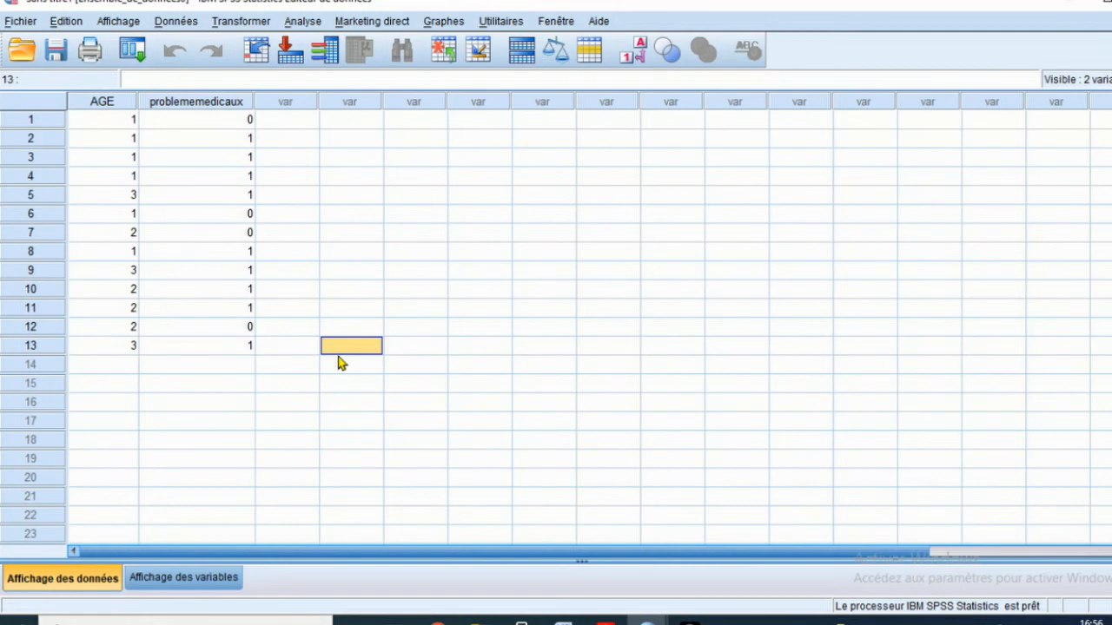